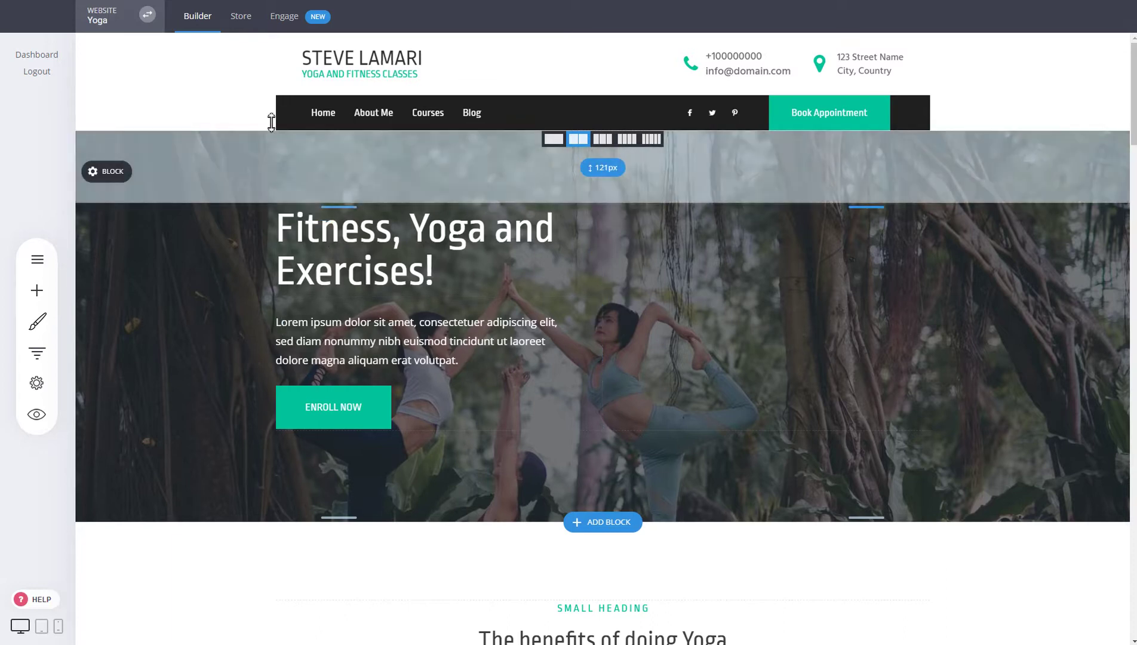
- Start a new physical product in the online store and title it "Physical"
click(249, 32)
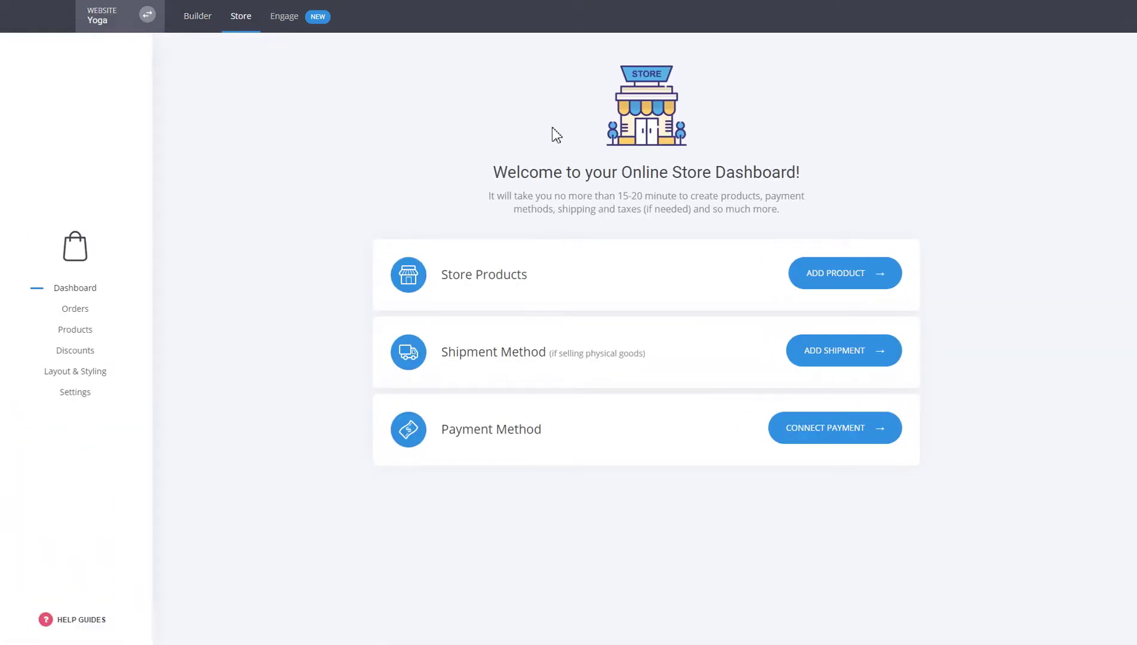
click(84, 338)
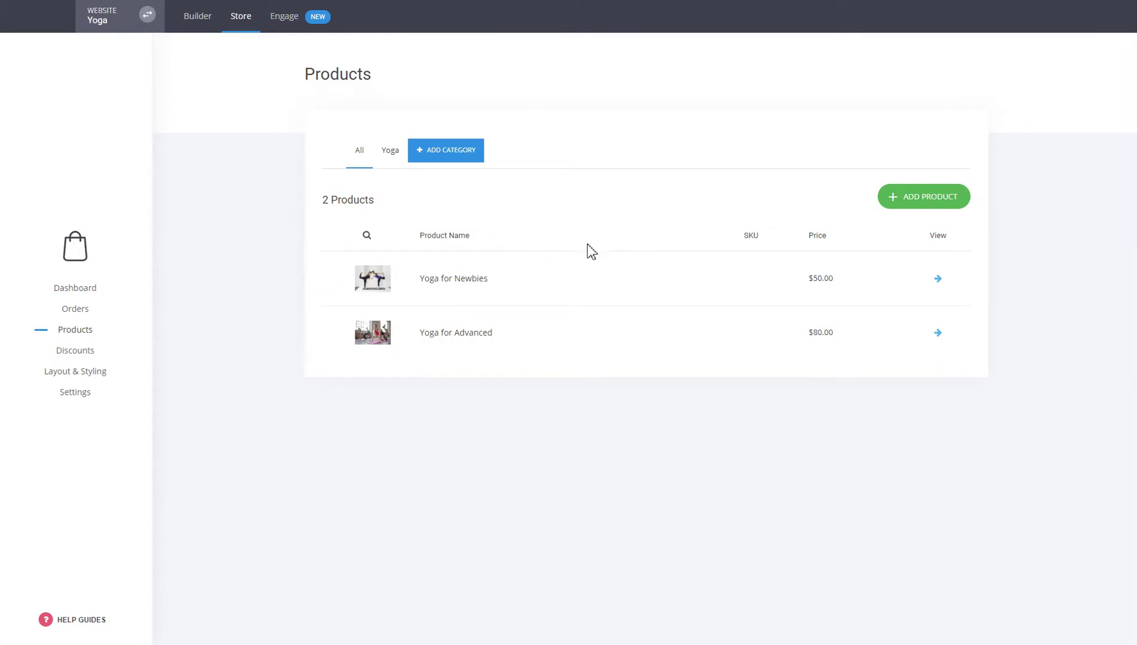
click(911, 206)
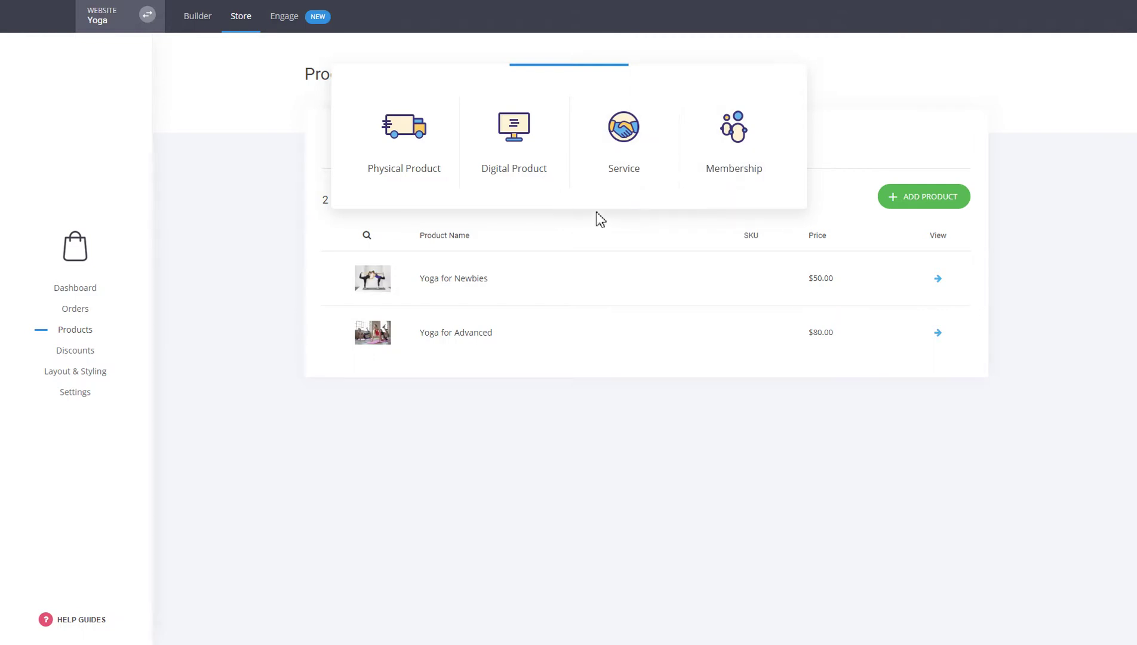
click(404, 167)
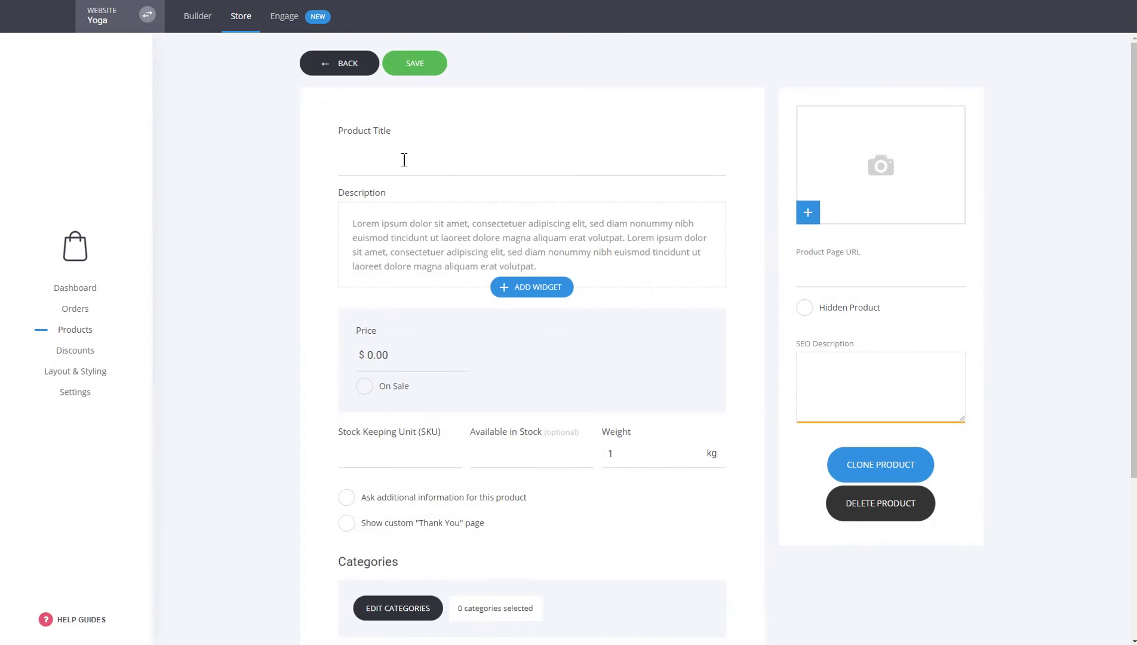
click(404, 159)
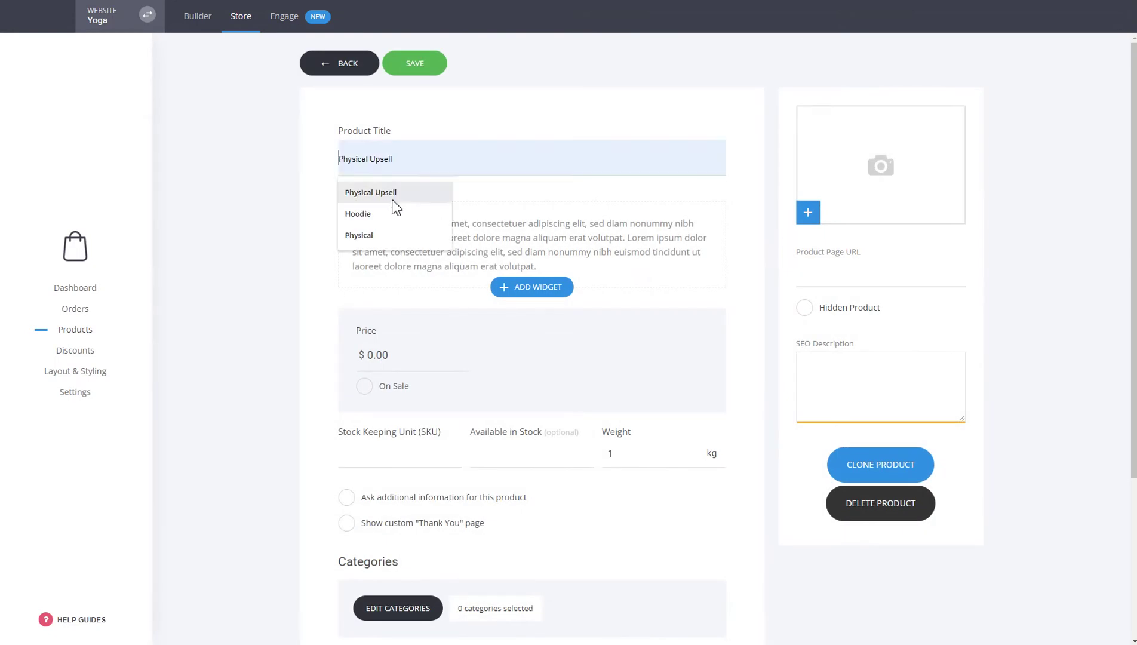
click(364, 234)
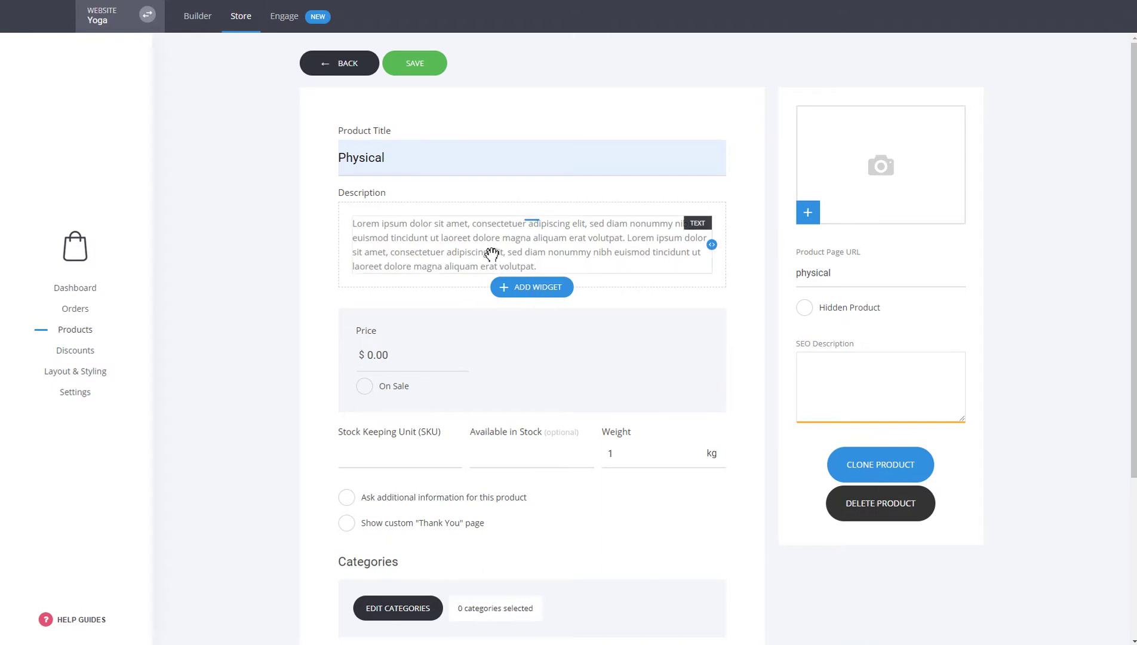
- Set the product's price to $10
click(517, 289)
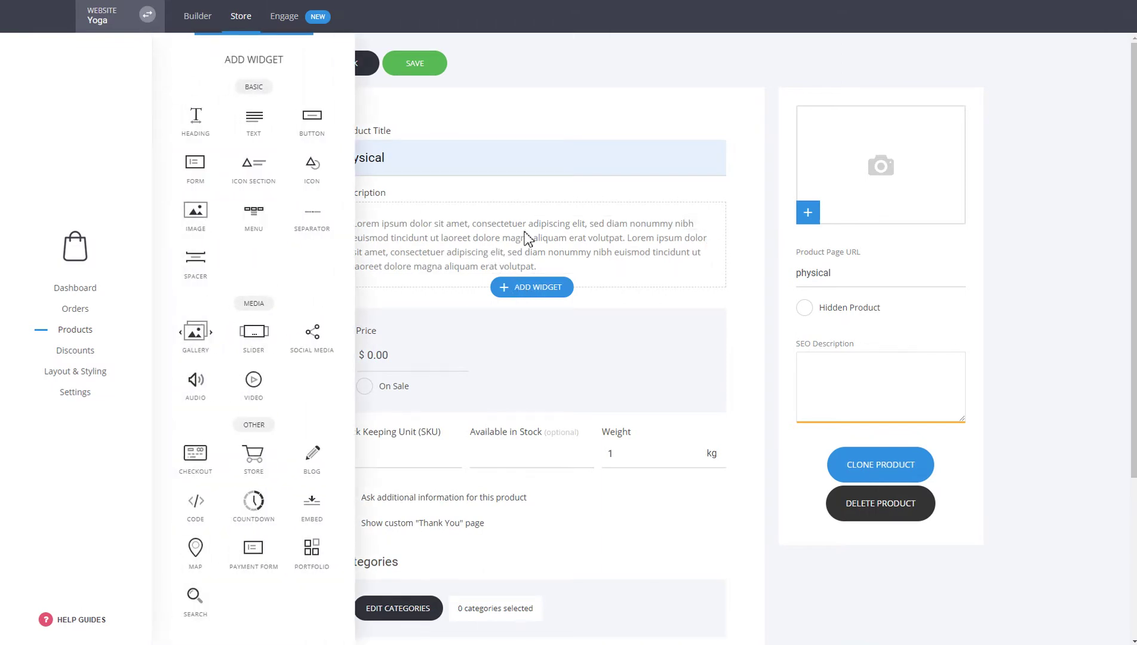
click(699, 320)
drag(395, 357, 358, 358)
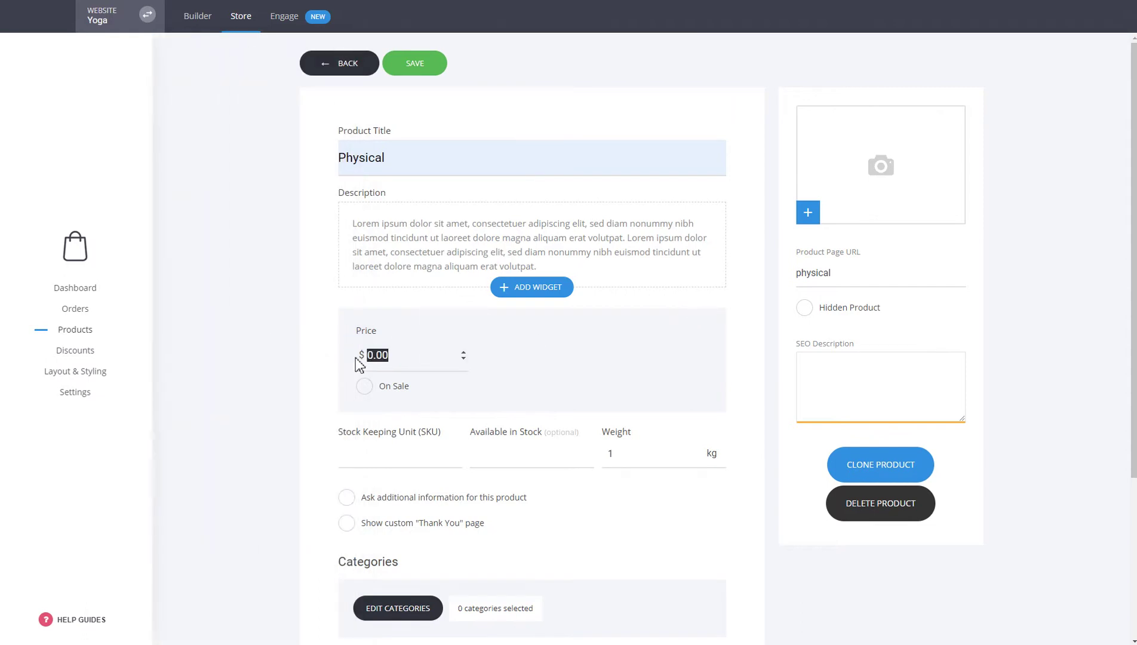
text(10)
- Assign the product to the Yoga category
scroll(707, 412, down, 2)
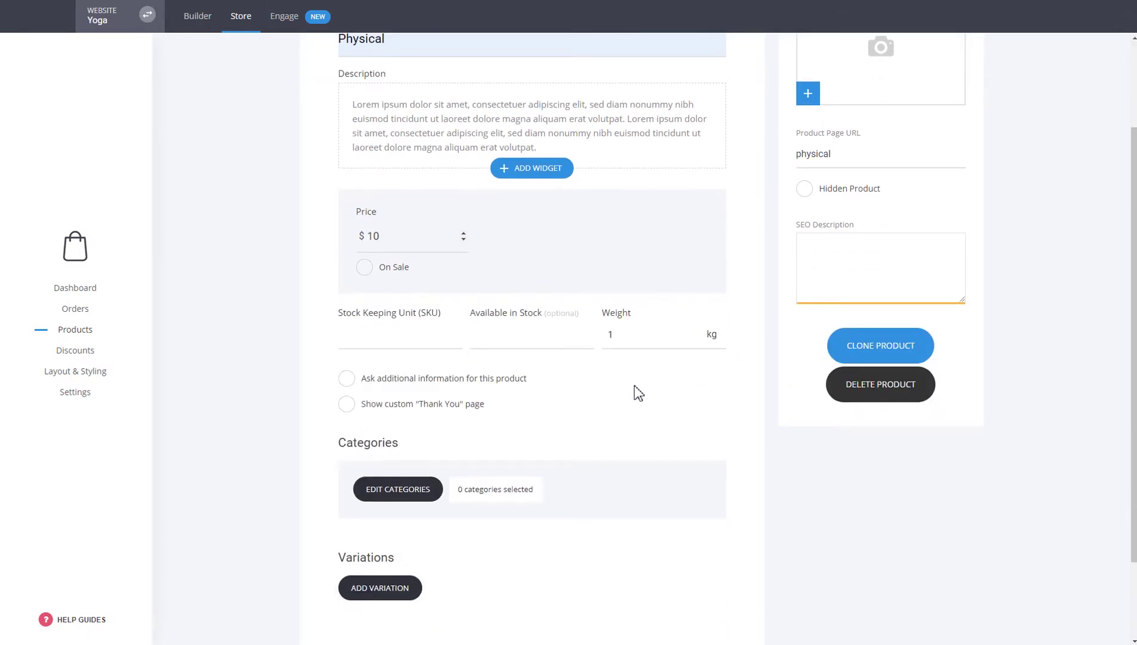
click(399, 501)
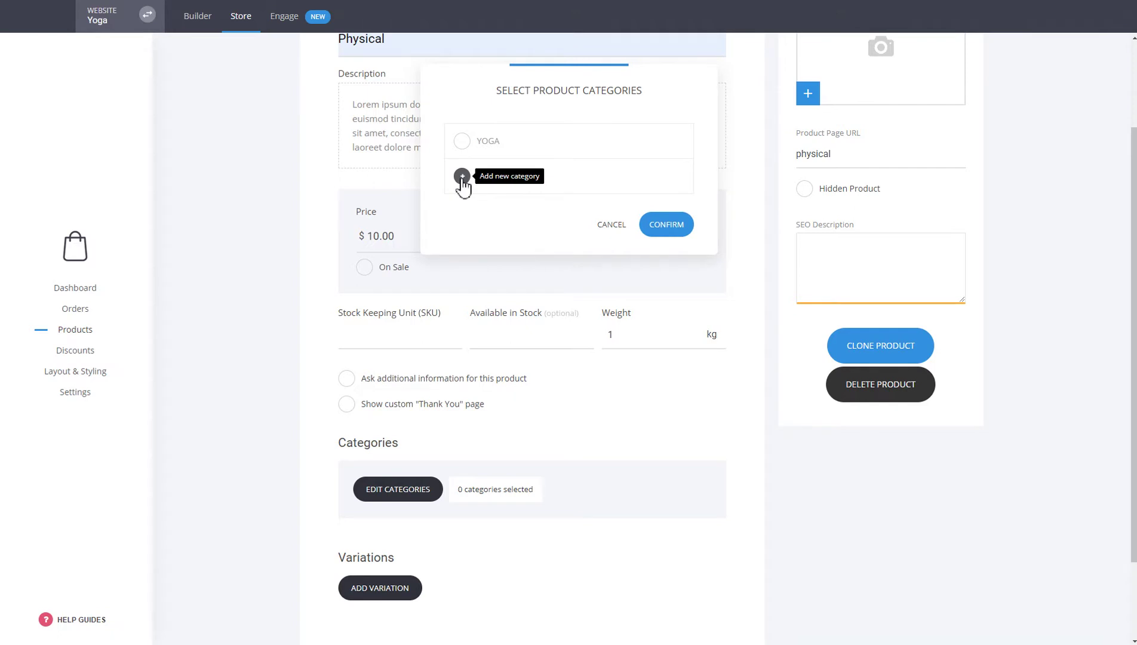
click(462, 143)
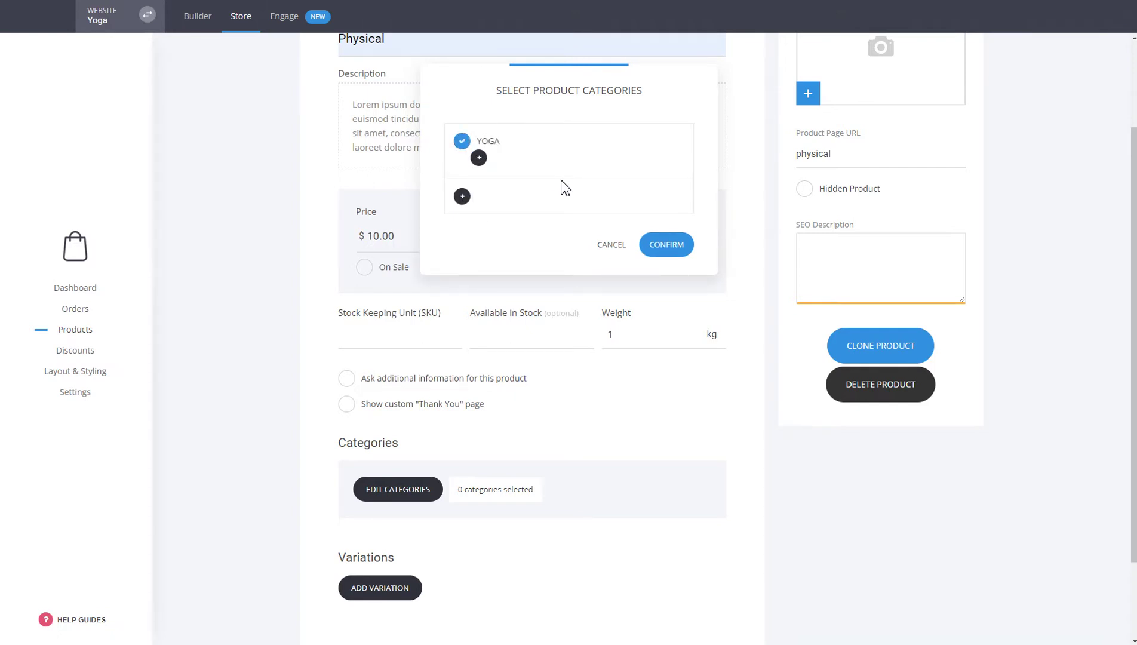
click(676, 246)
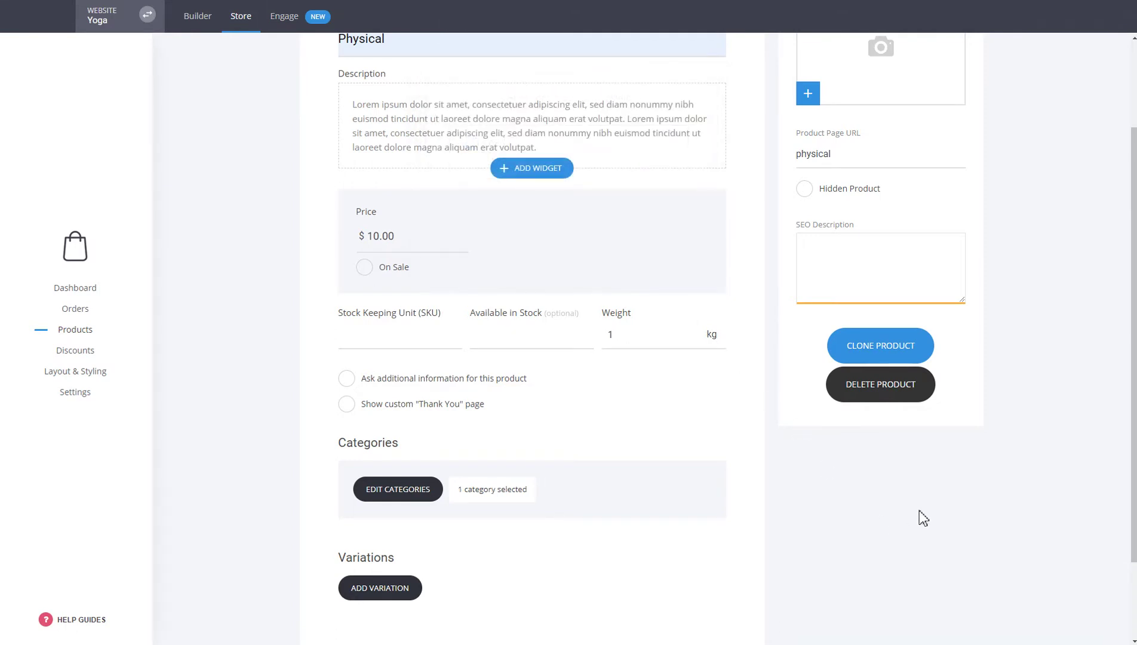
- Use the garden-path yoga photo from the Images folder as the product image and save the product
scroll(964, 500, down, 3)
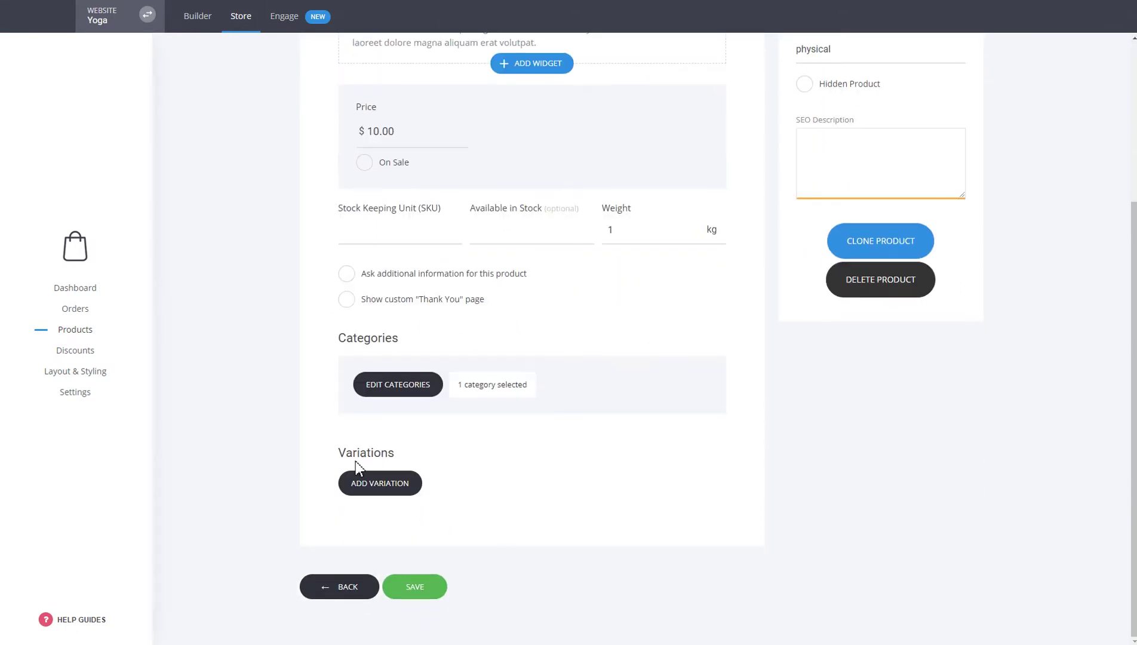
scroll(914, 505, up, 3)
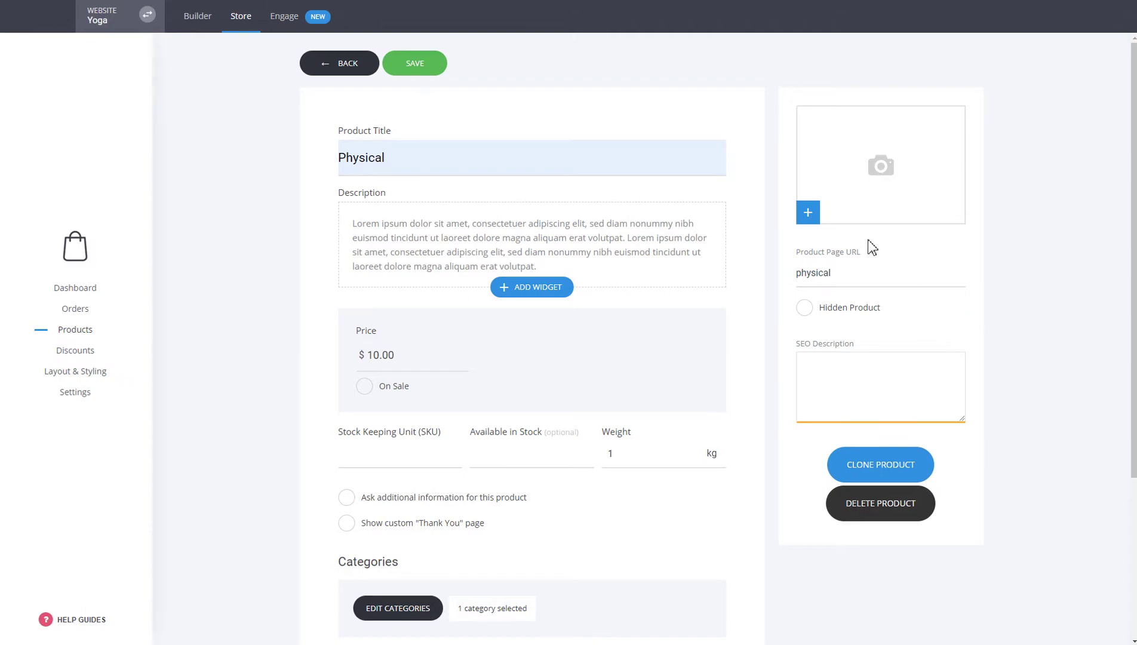
click(869, 219)
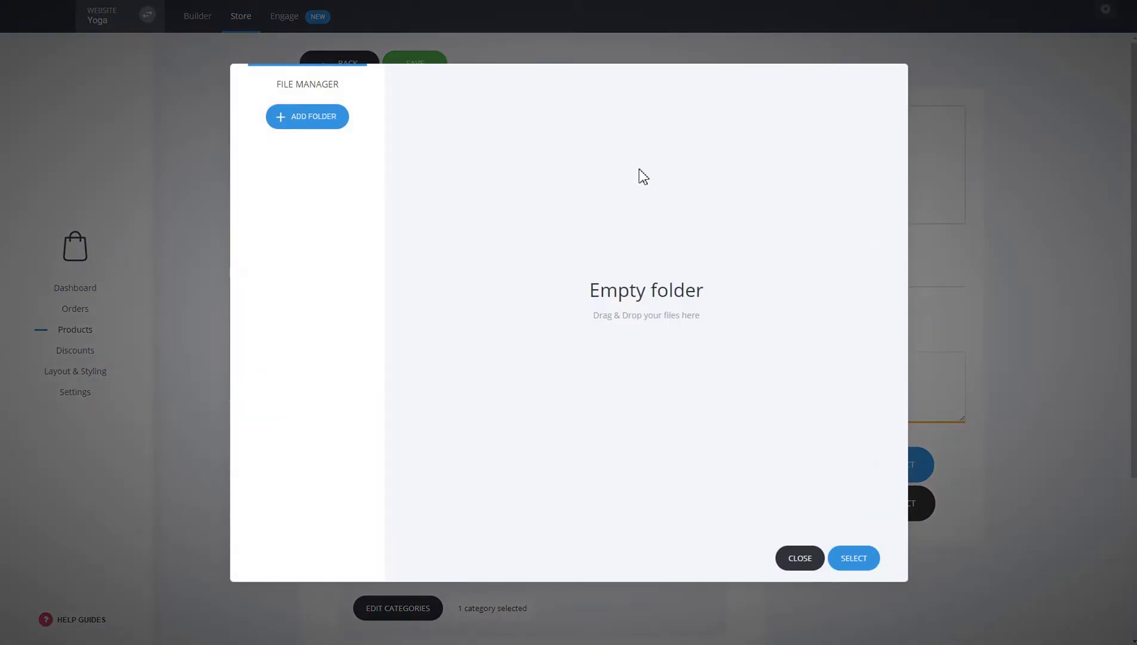
click(500, 145)
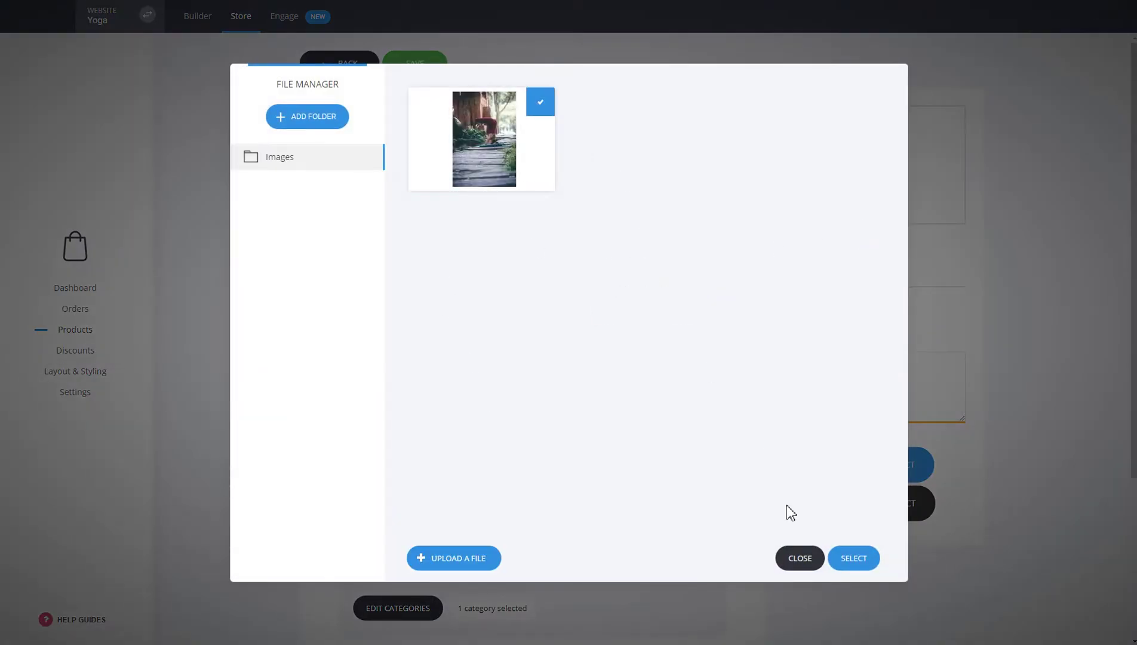
click(854, 559)
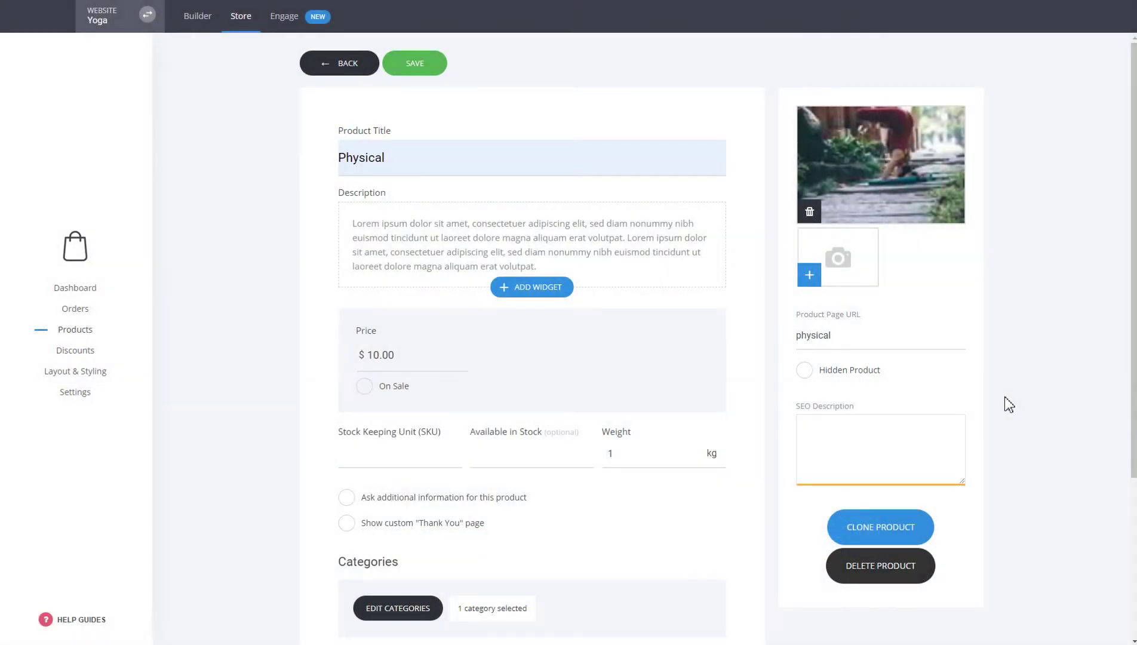
click(401, 68)
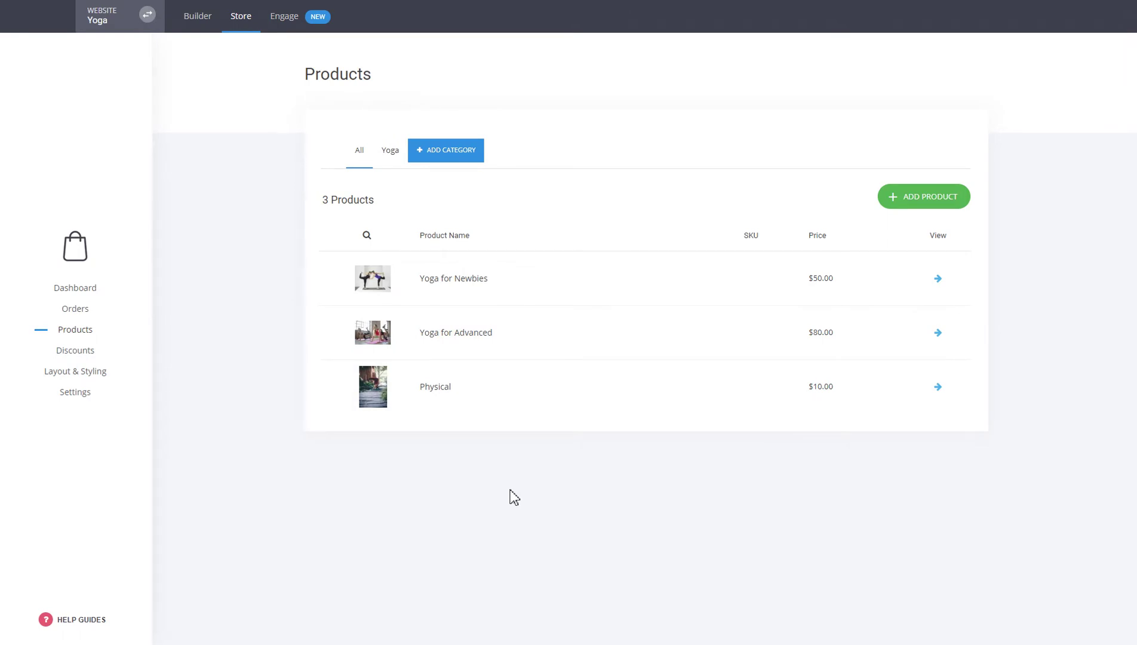
- Examine the store's general settings, the configuration of the existing global shipping option, and the available payment methods
click(77, 396)
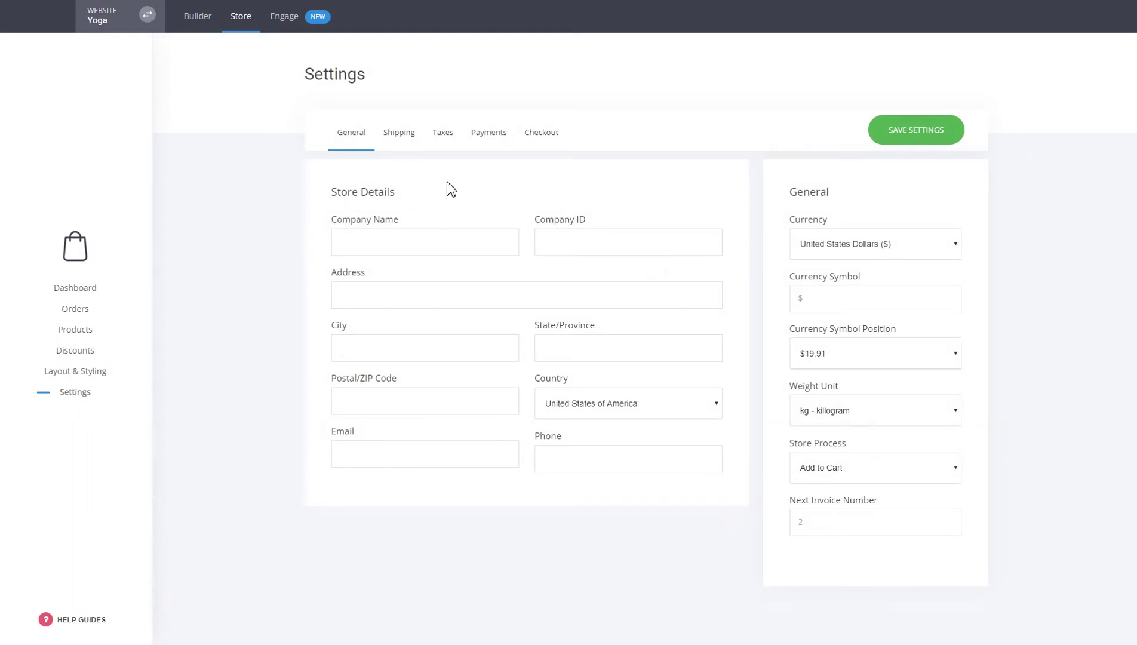
click(407, 144)
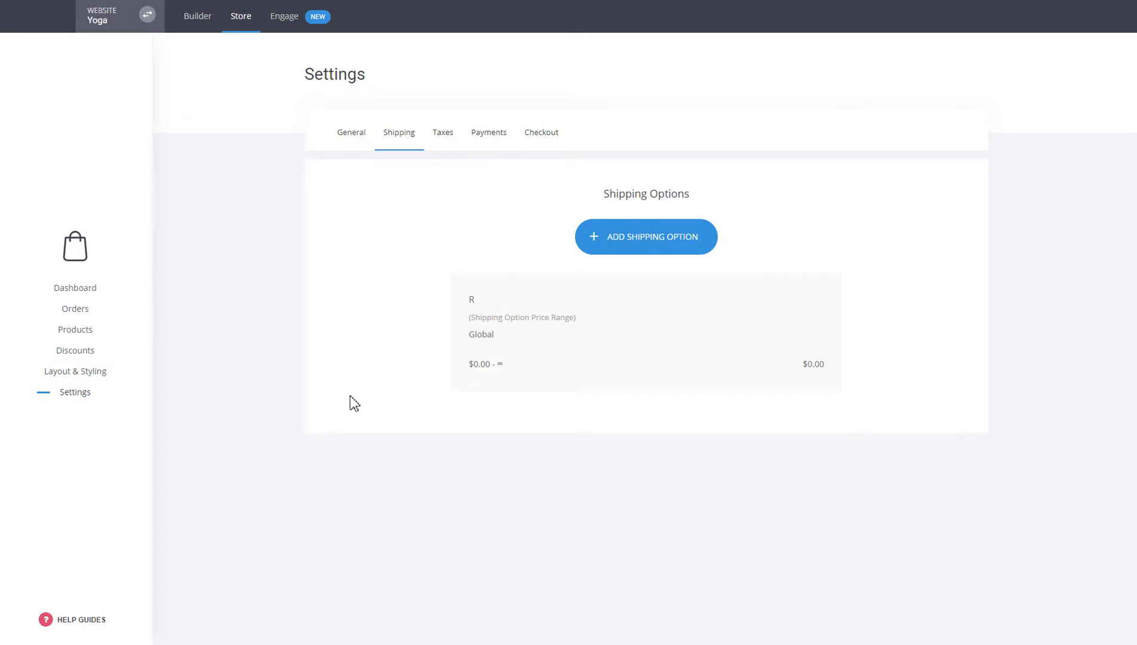
click(616, 349)
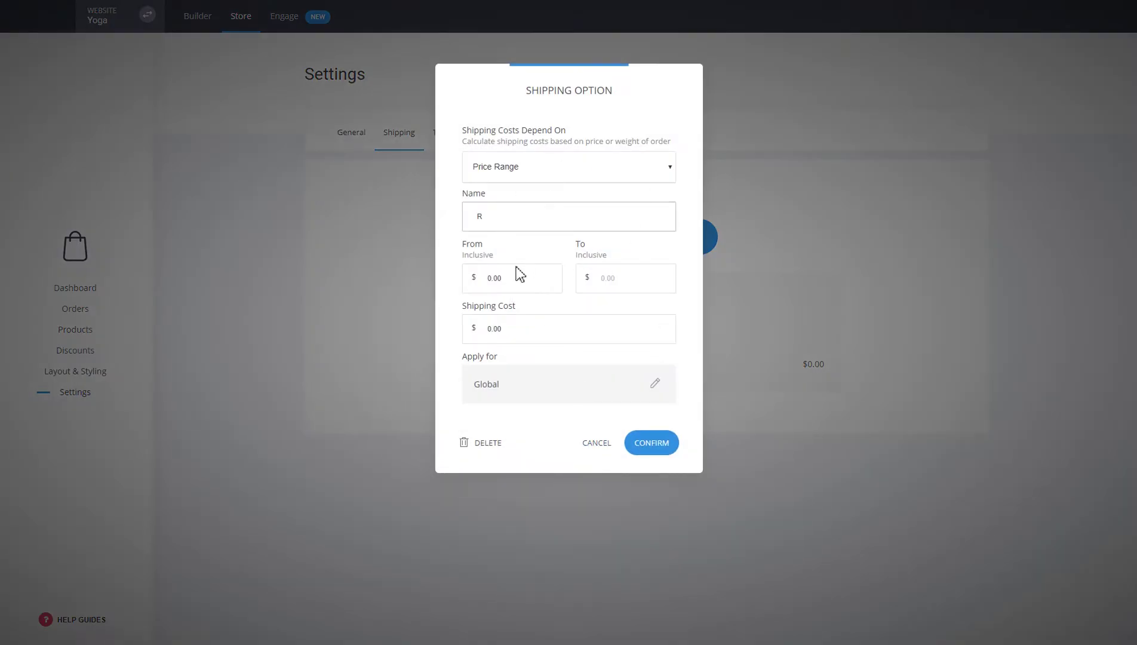
click(598, 448)
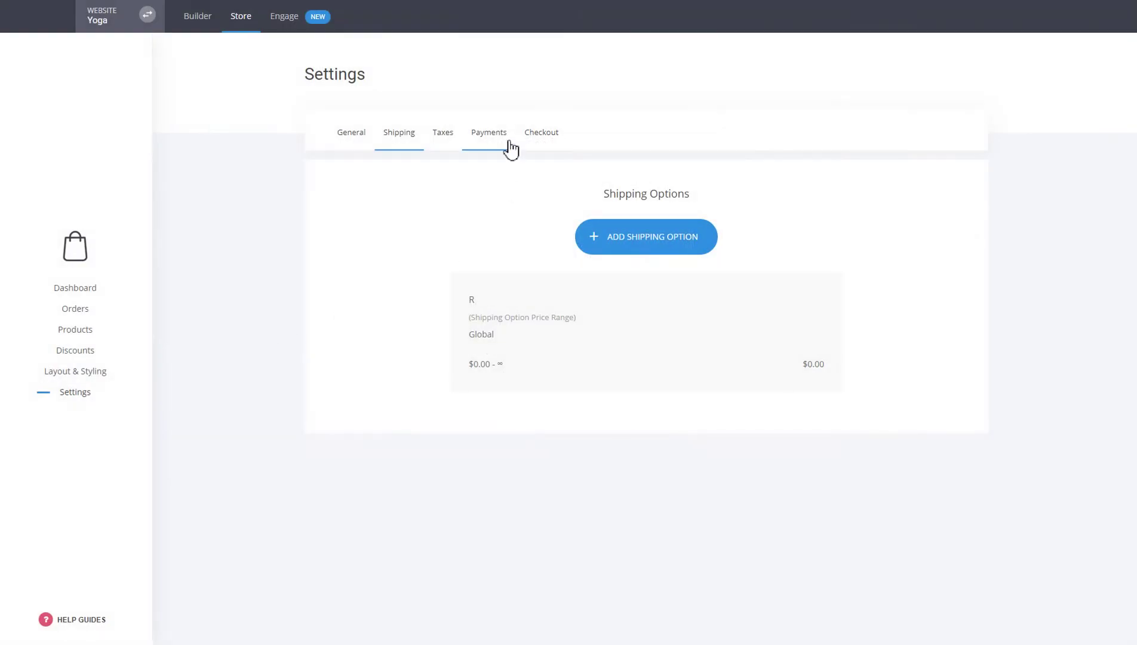
click(511, 150)
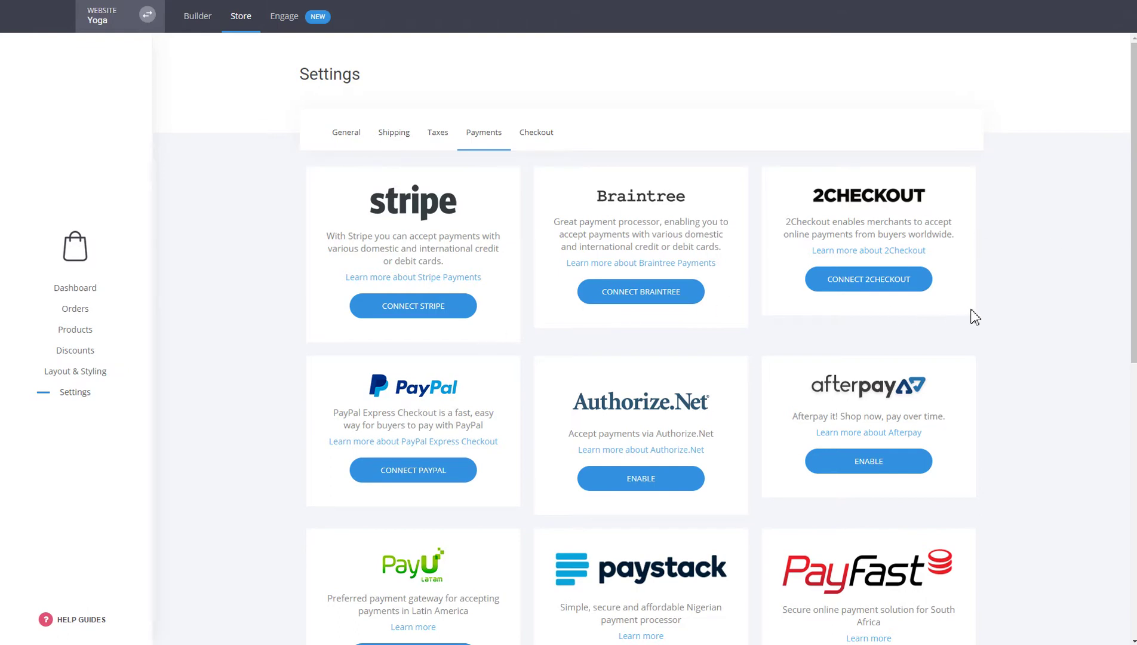
scroll(985, 313, down, 4)
scroll(1000, 312, down, 5)
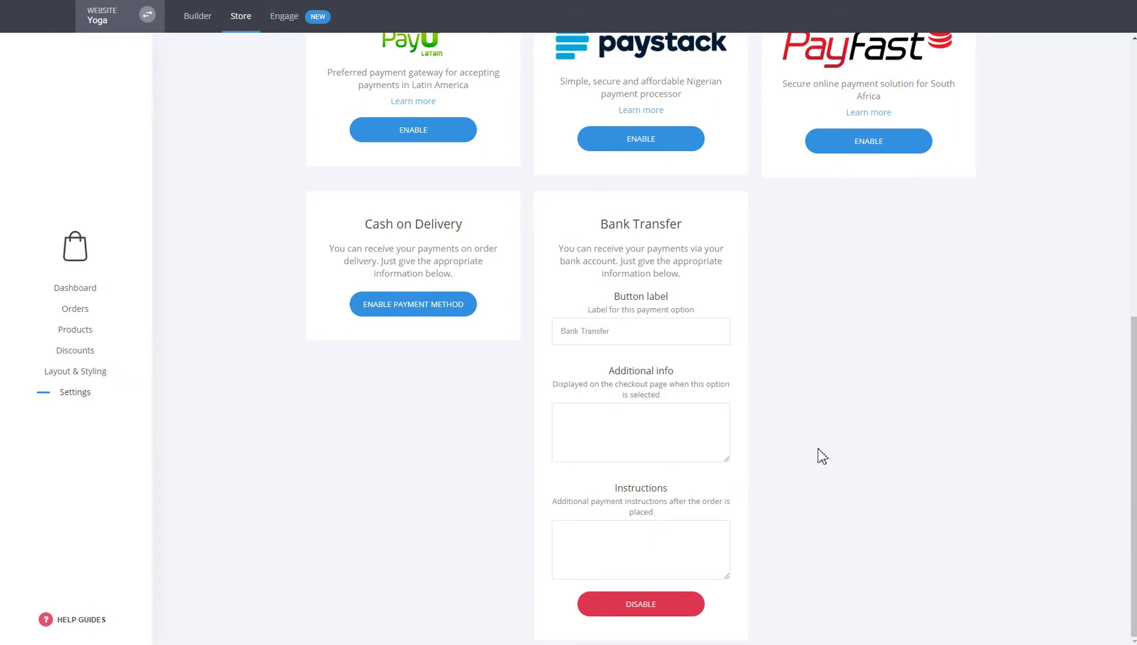
scroll(822, 456, up, 6)
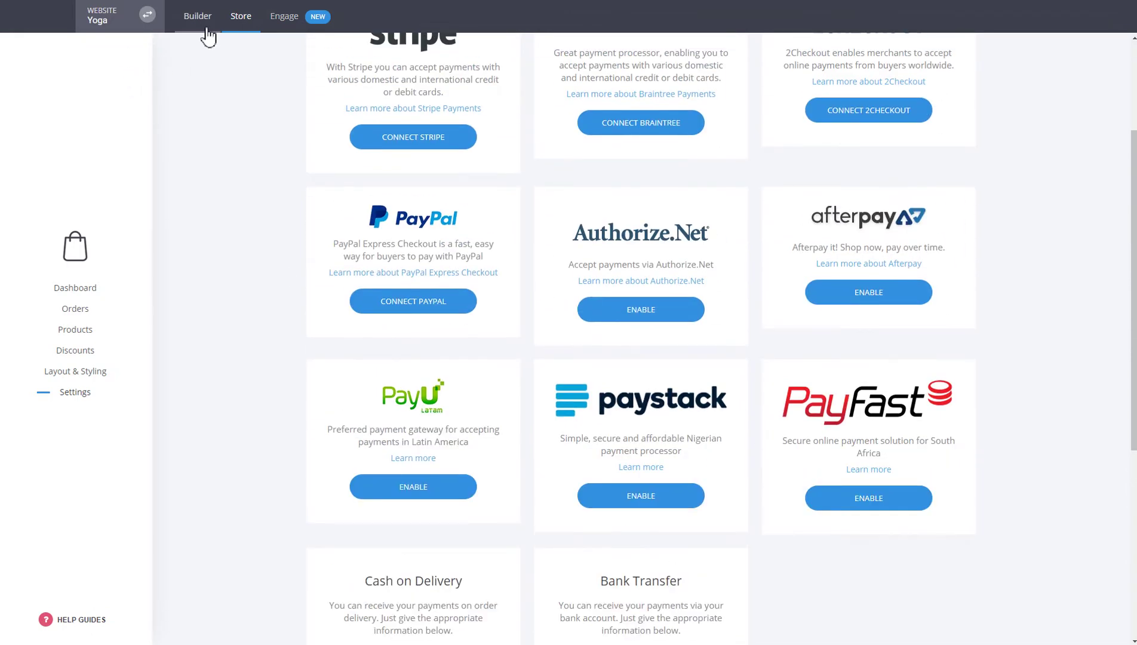
- In the site builder, place a Store widget beneath the intro text of "The benefits of doing Yoga" section
click(207, 29)
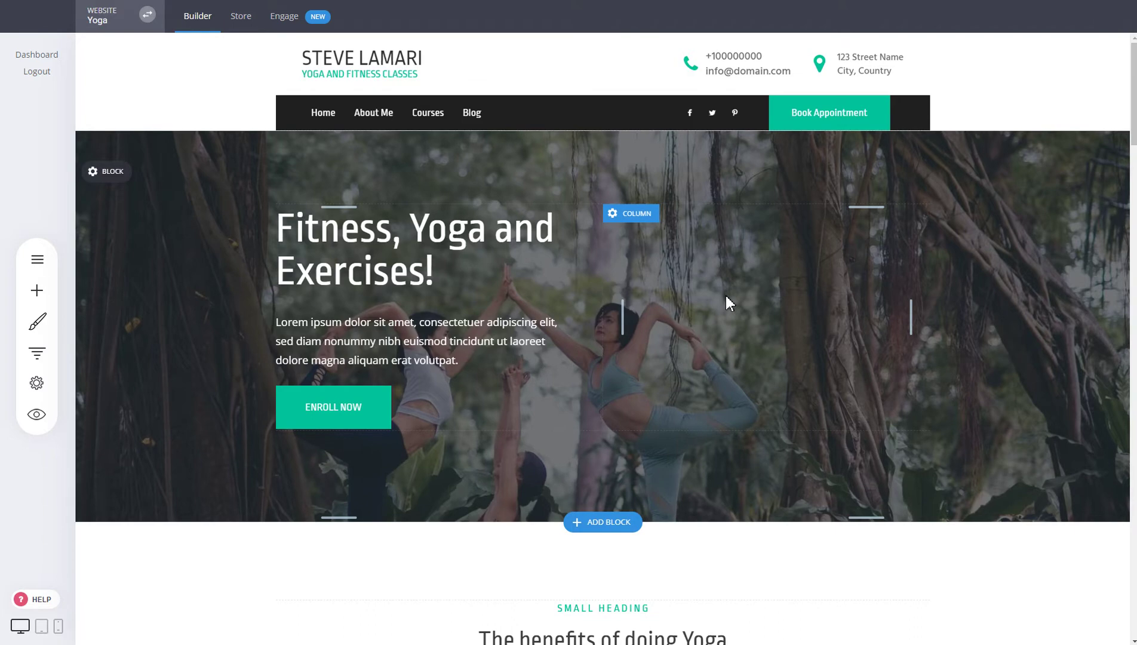
scroll(735, 305, down, 4)
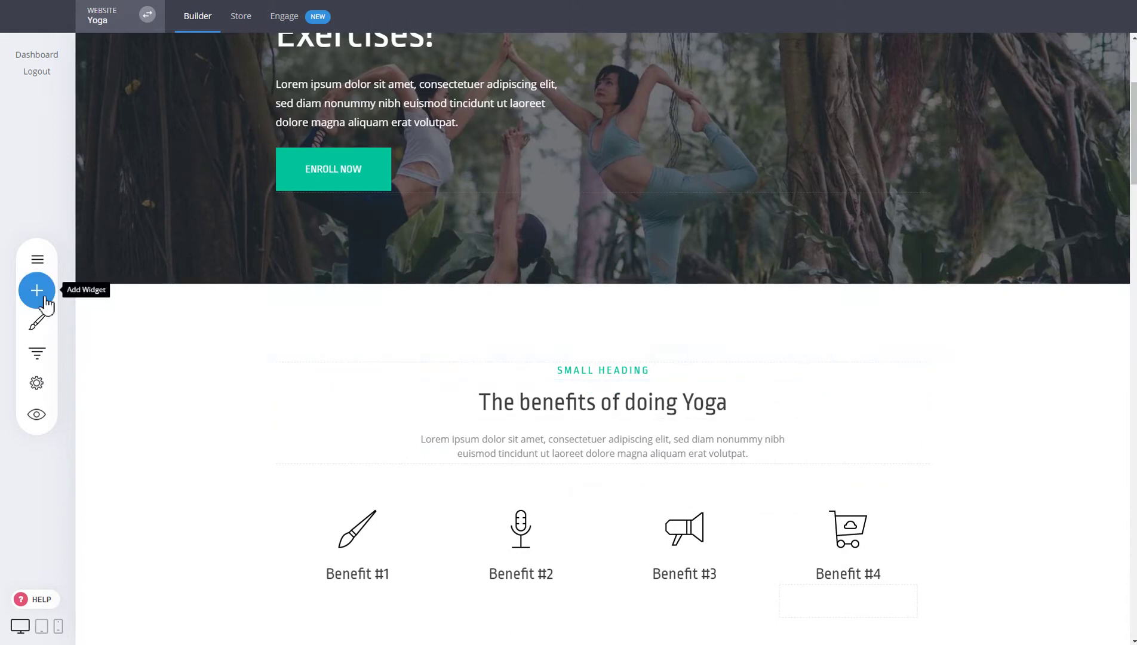
click(45, 298)
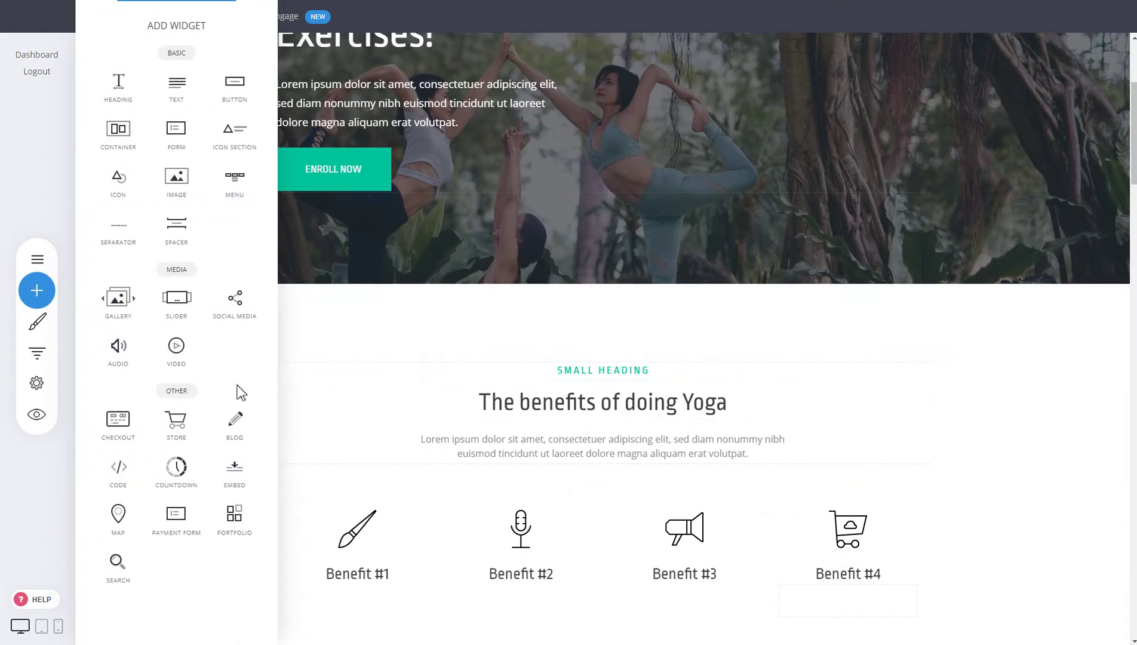
drag(187, 425, 679, 457)
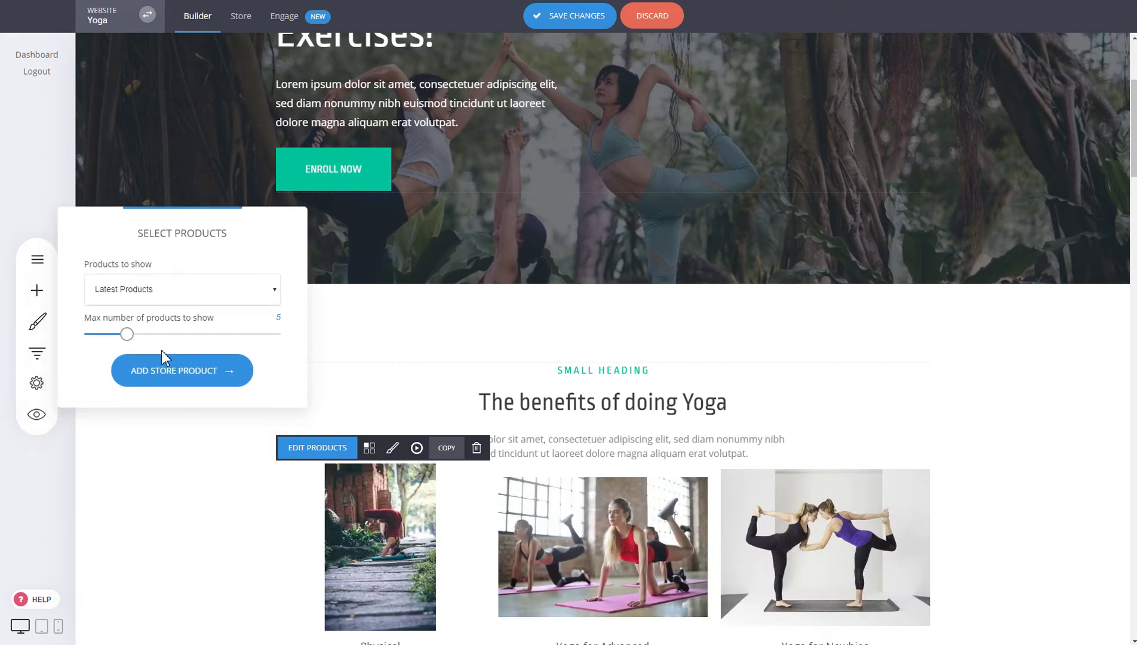
- Lower the maximum number of products to show and widen the gap between the intro text and the product grid
drag(127, 335, 106, 337)
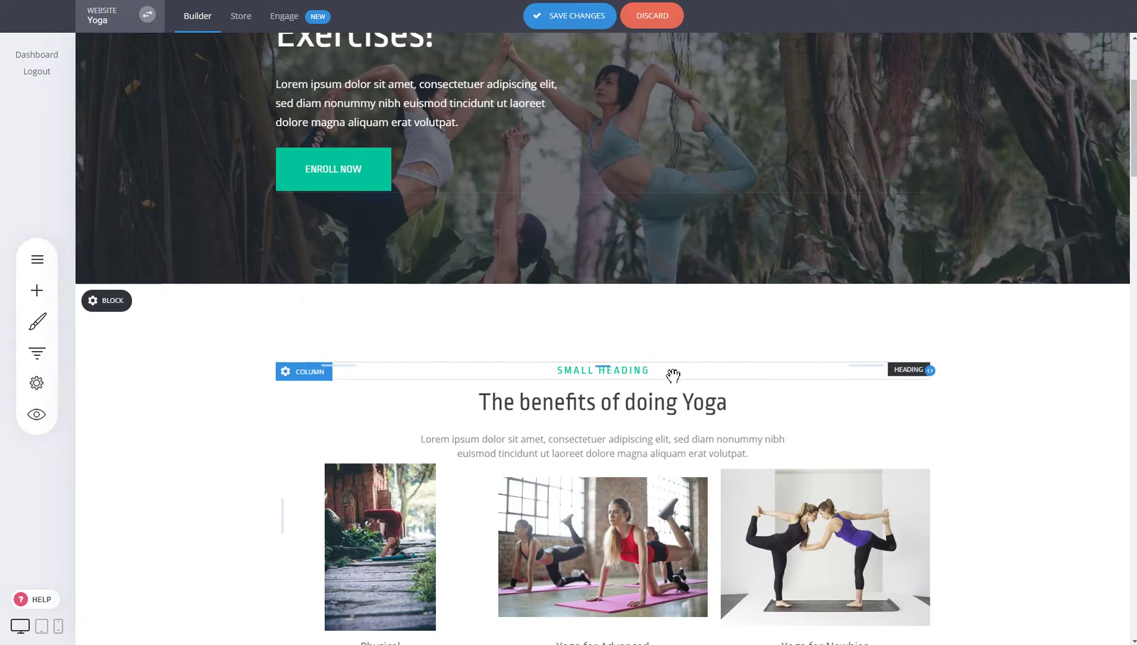
scroll(669, 371, down, 4)
drag(624, 227, 624, 245)
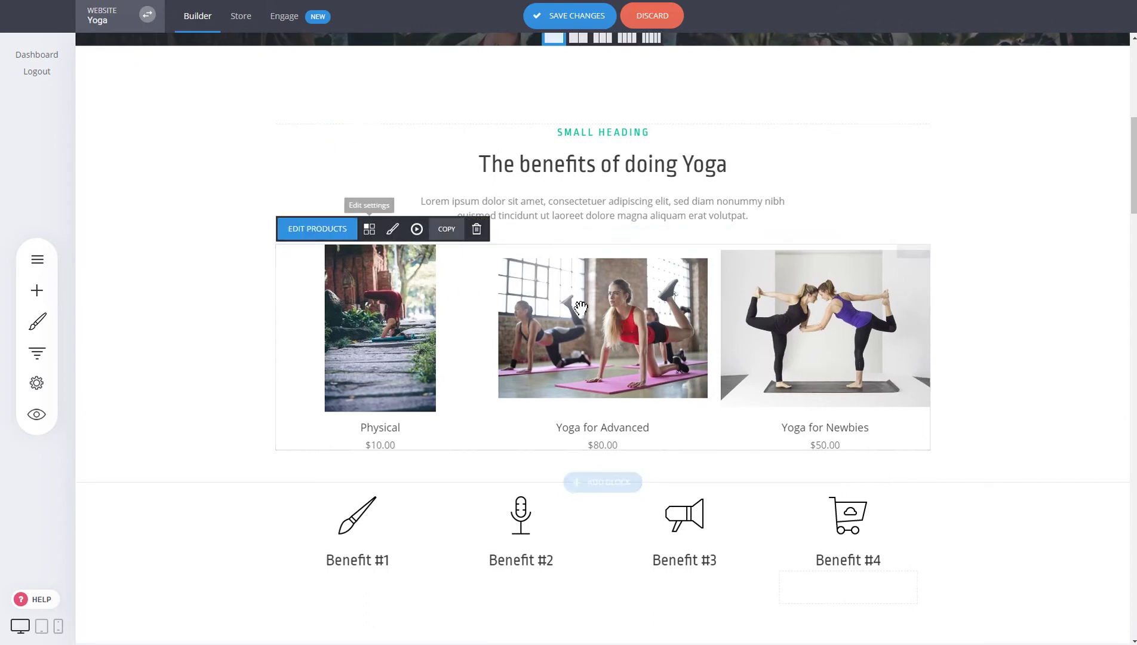
- Enable the "Add to Cart" / "Buy Now" button in the store layout and save the page changes
click(370, 229)
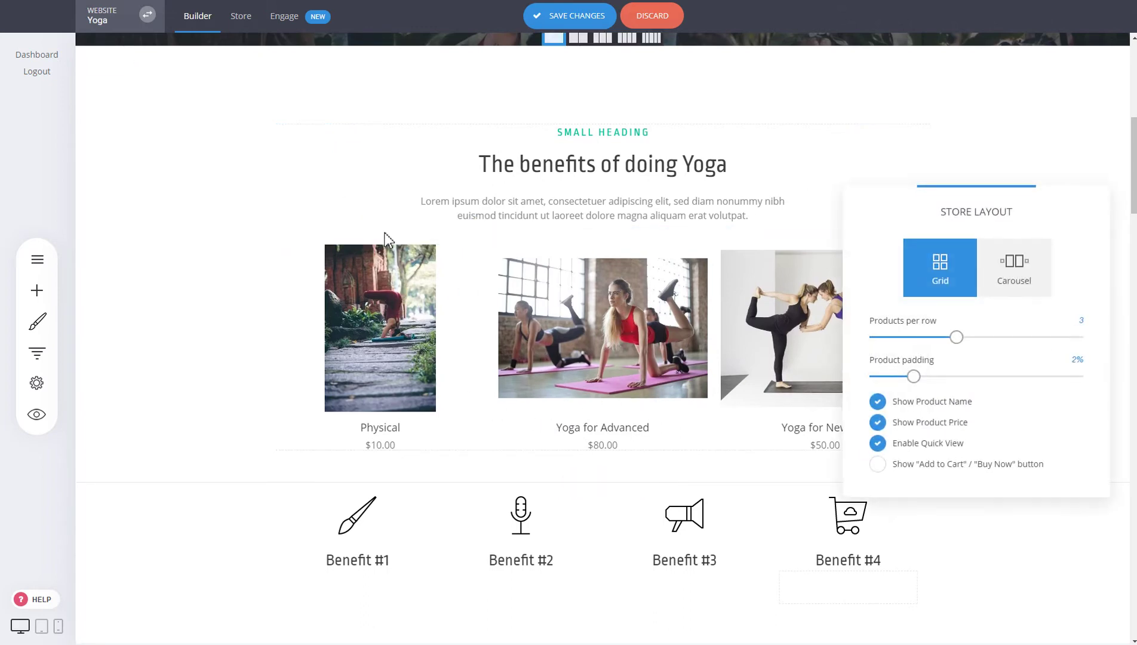
click(910, 472)
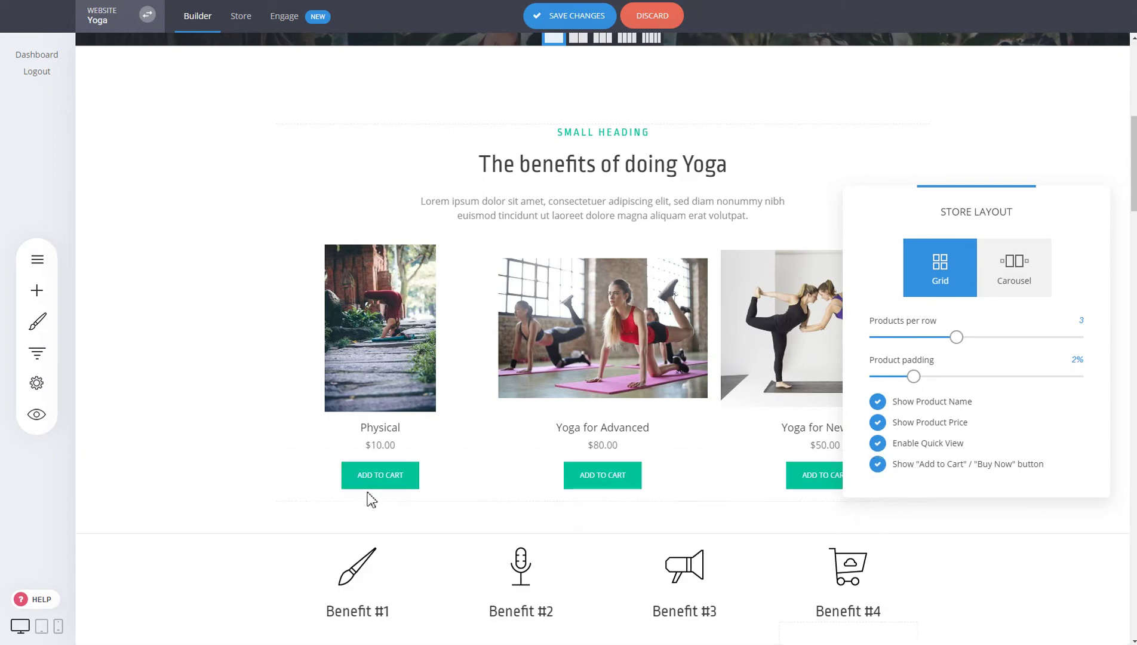
click(614, 487)
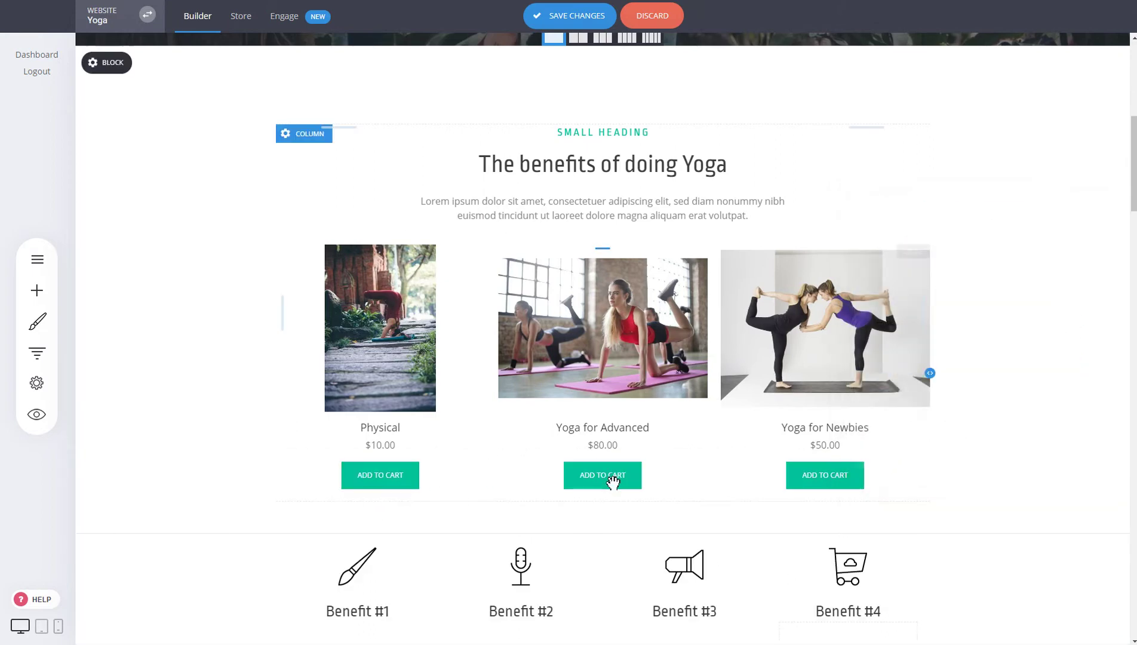
click(566, 20)
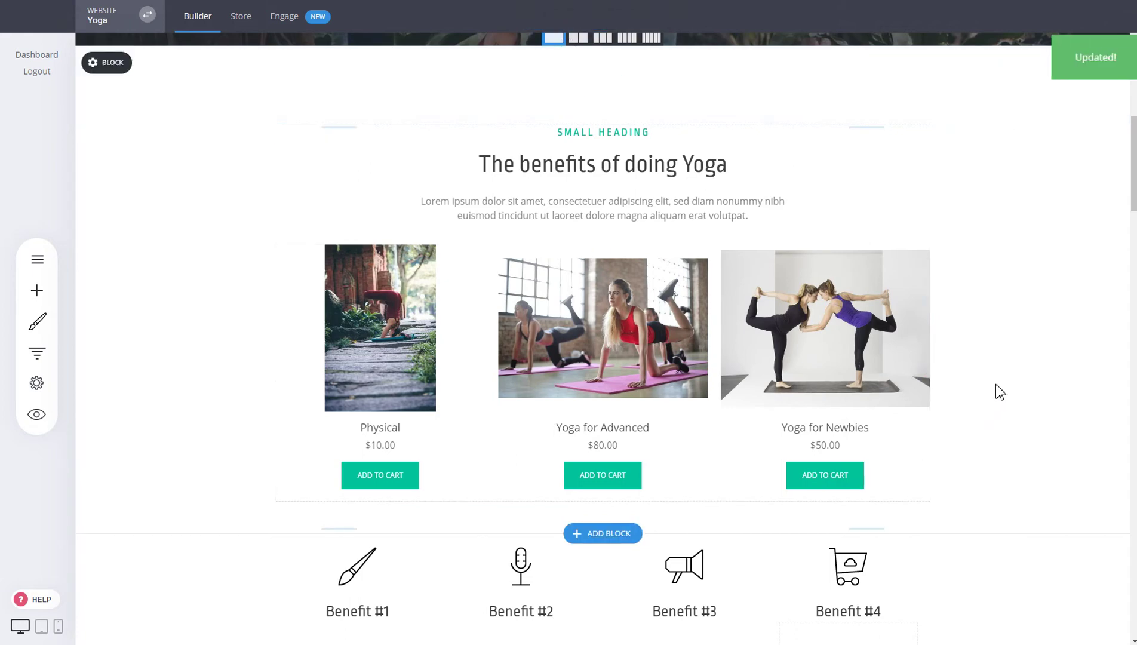
- Add a Cart widget at the end of the site header's navigation bar, after the Book Appointment button
scroll(1000, 393, up, 8)
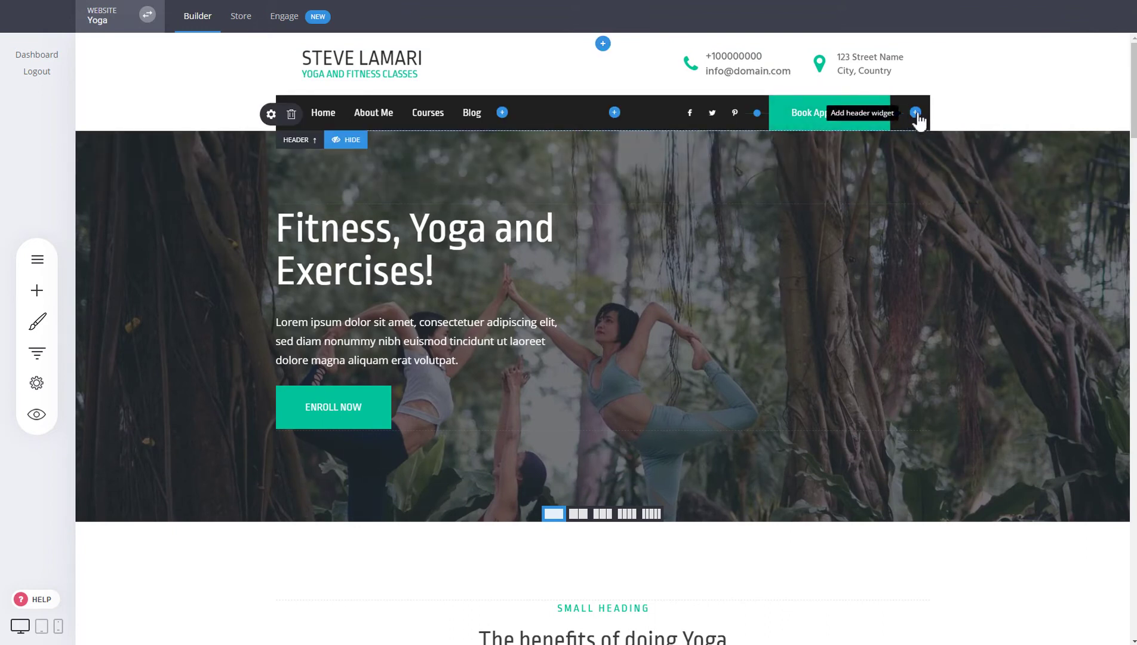
click(915, 113)
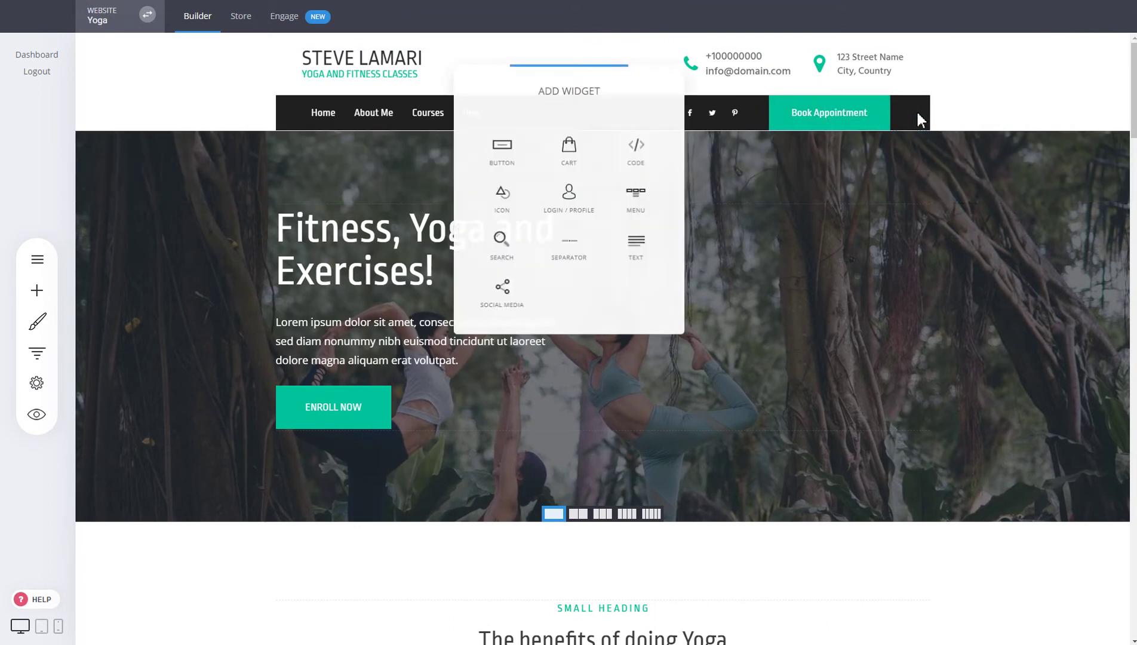
click(582, 164)
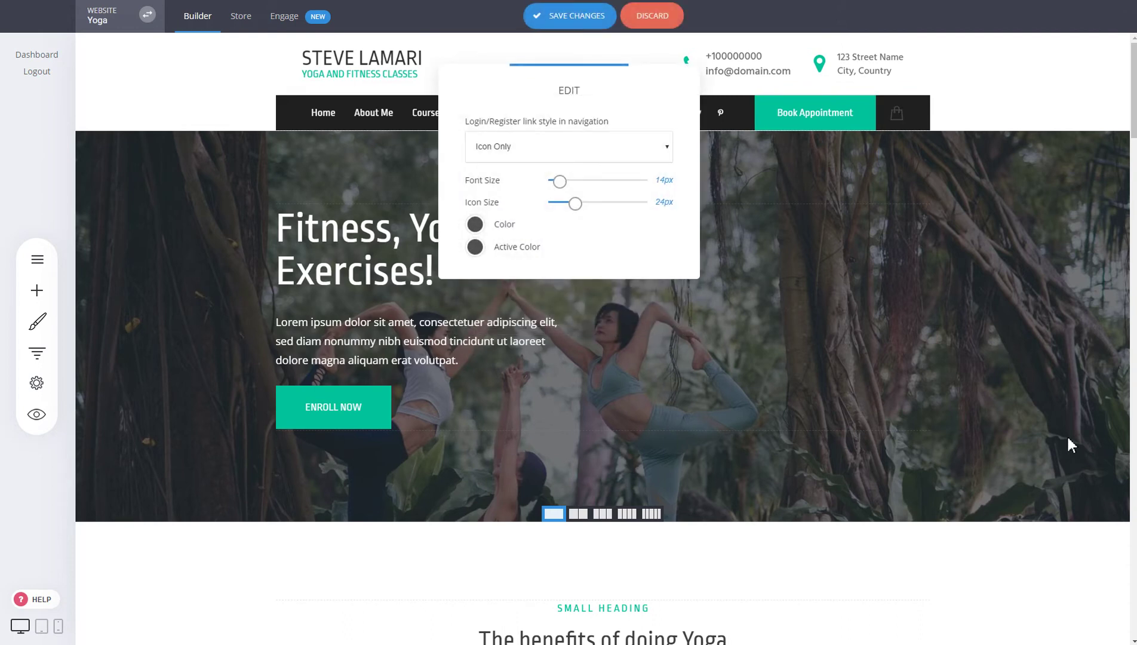
- Set the header cart icon's color to white (FFFFFF) and save the page changes
click(475, 224)
click(615, 440)
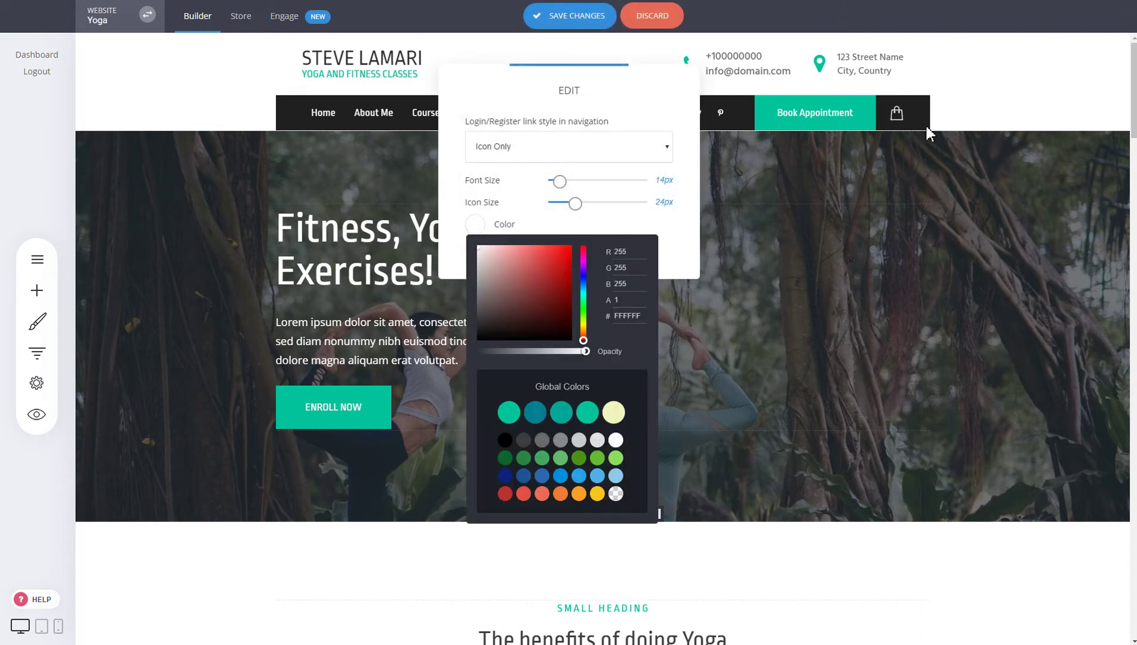
click(990, 178)
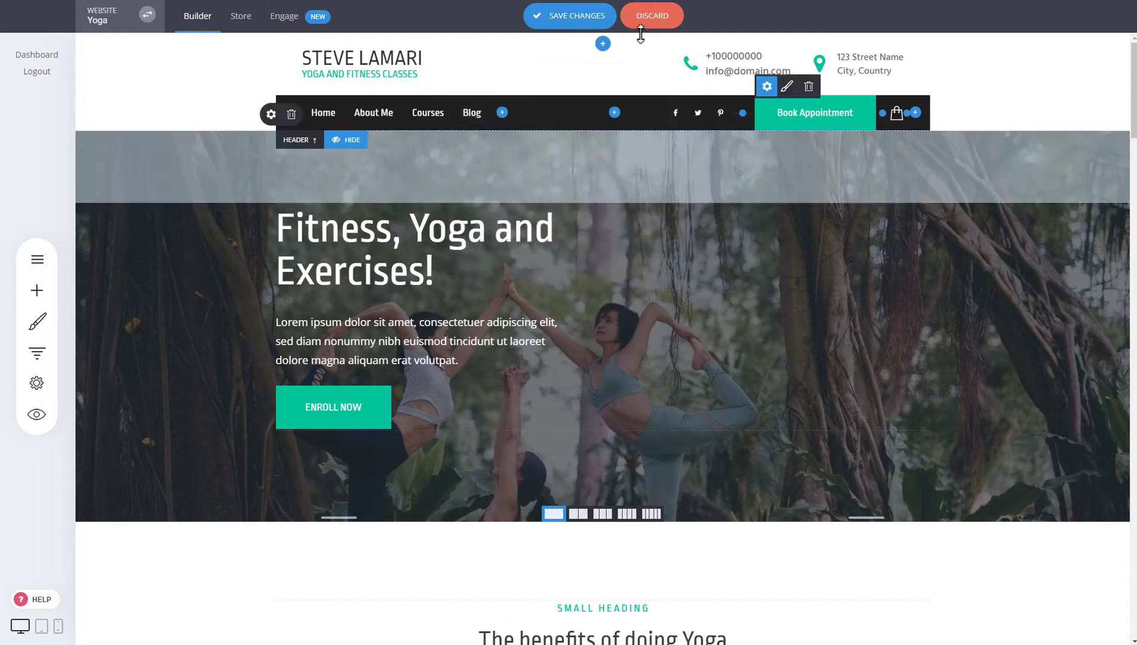
click(605, 17)
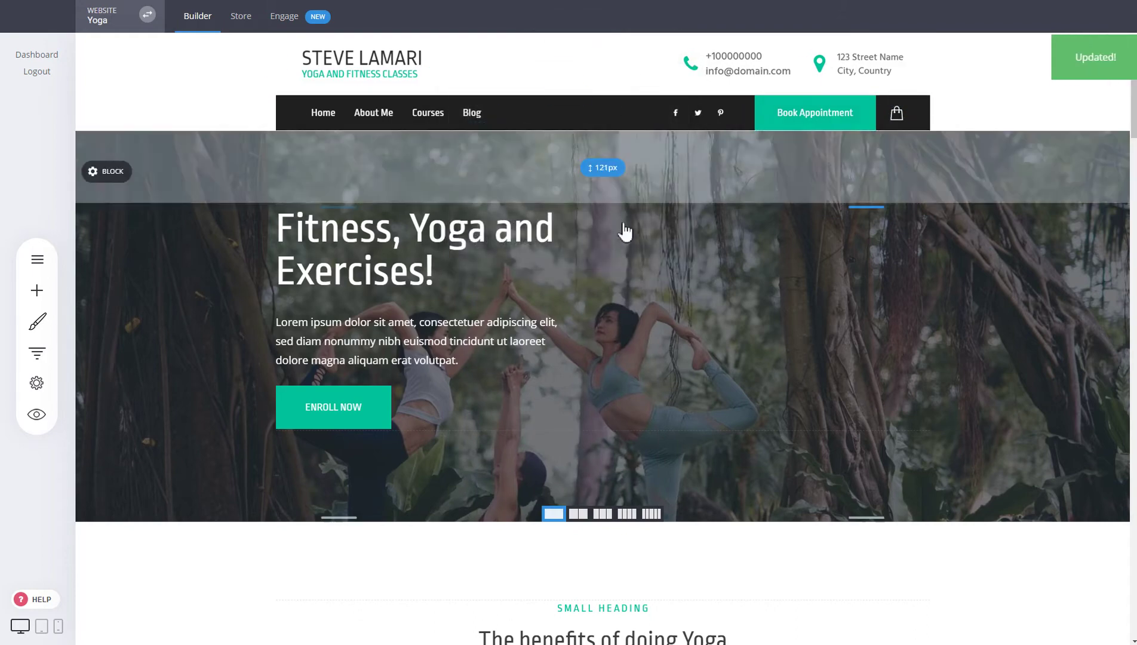
- Preview the site, open the product page of the Physical product, and add one unit to the cart
scroll(681, 429, down, 5)
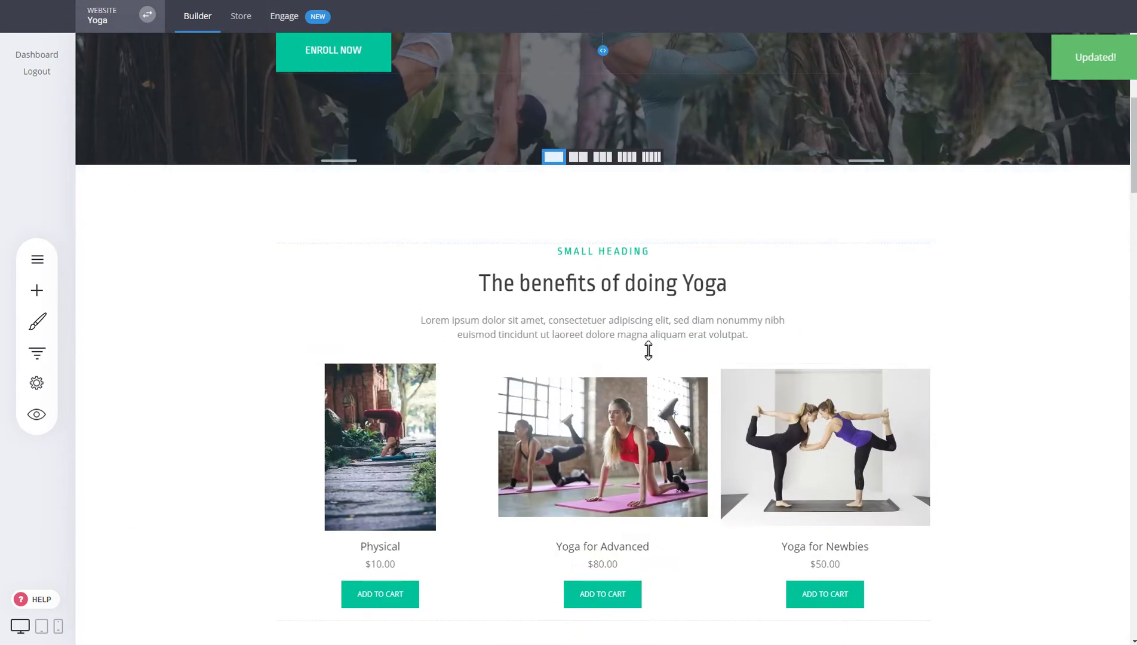
click(36, 413)
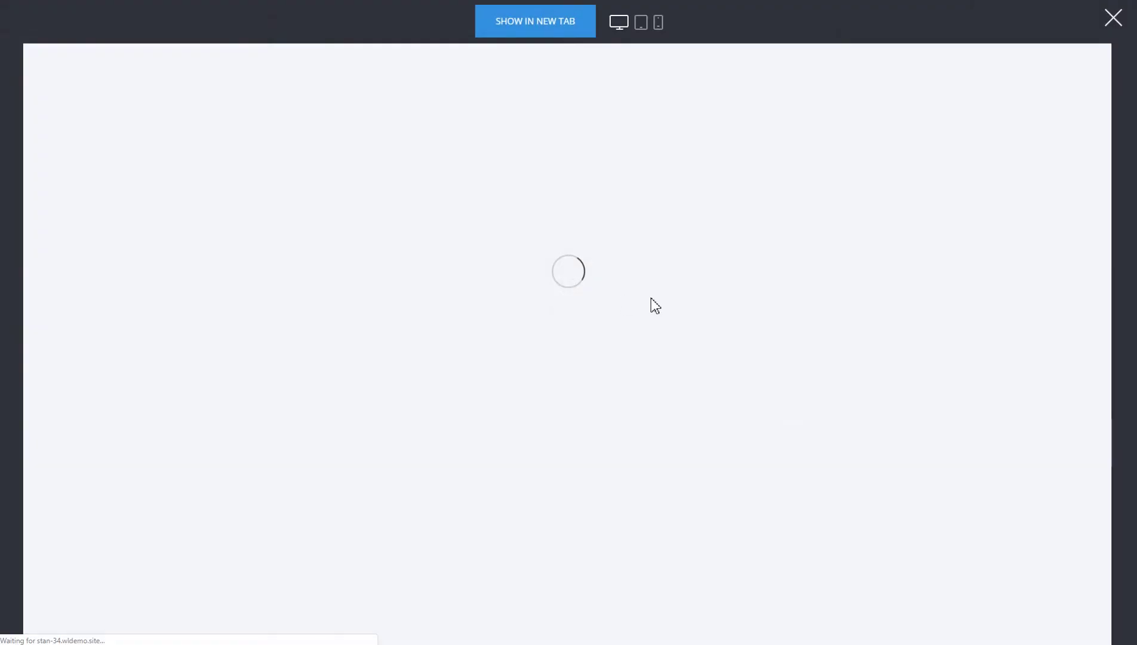
scroll(874, 358, down, 5)
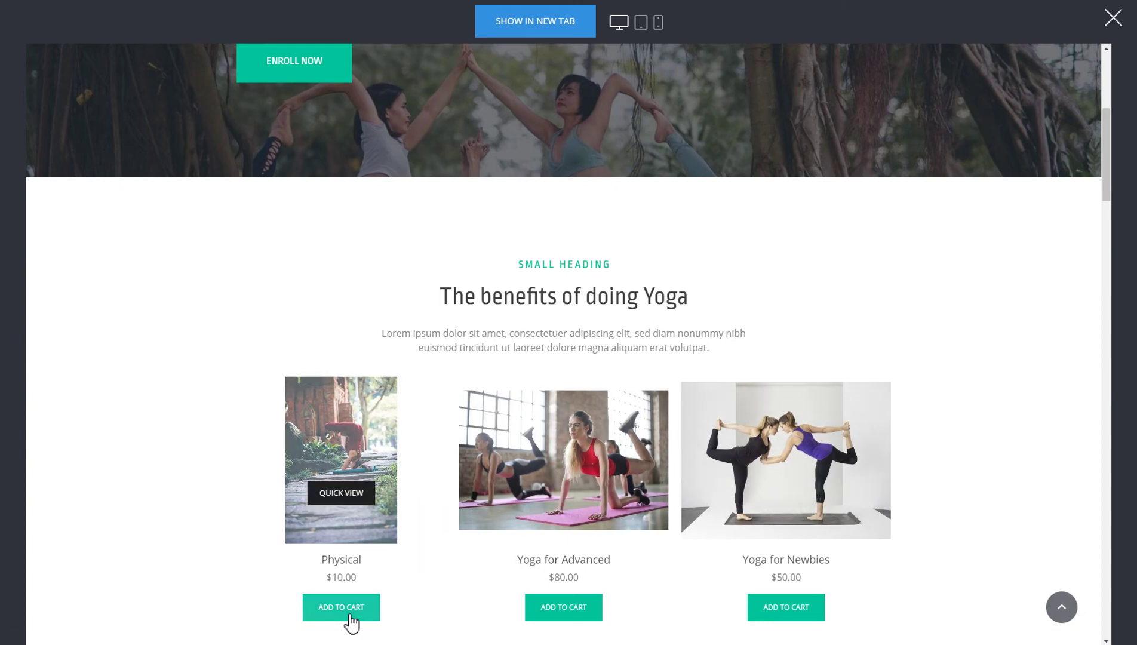
click(363, 414)
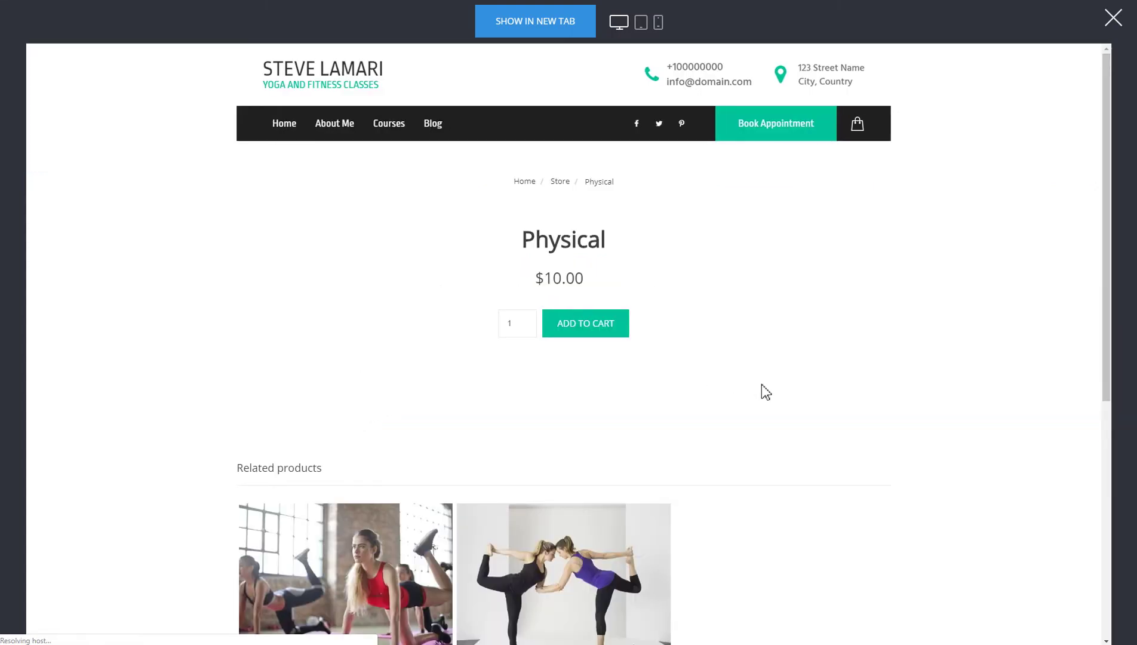
scroll(837, 391, down, 10)
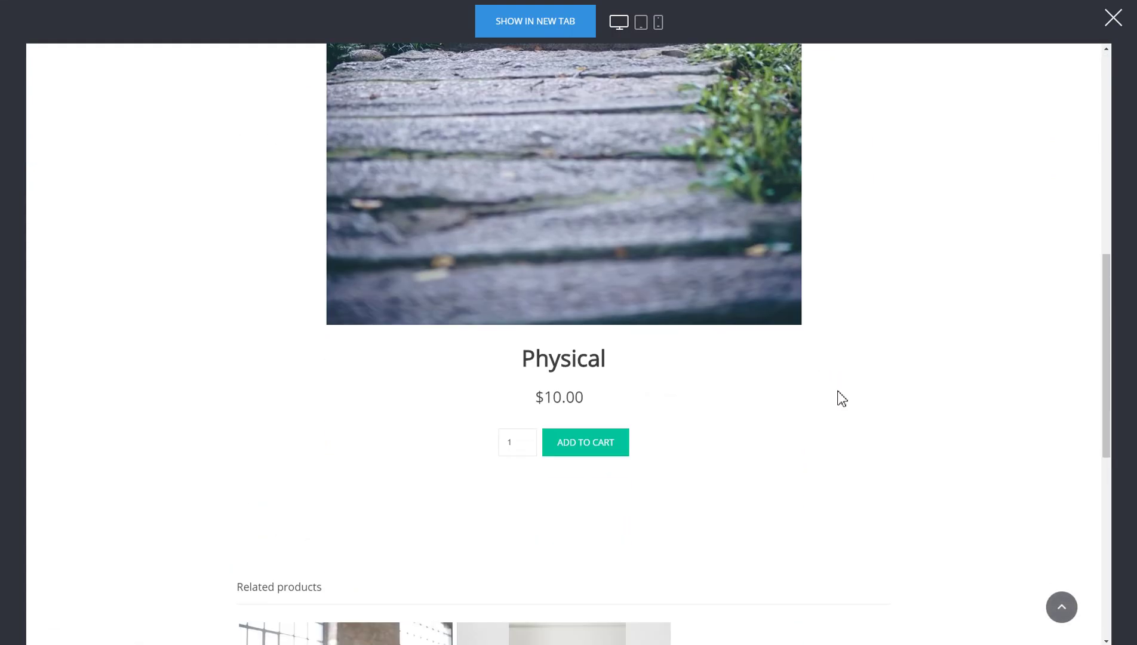
click(624, 457)
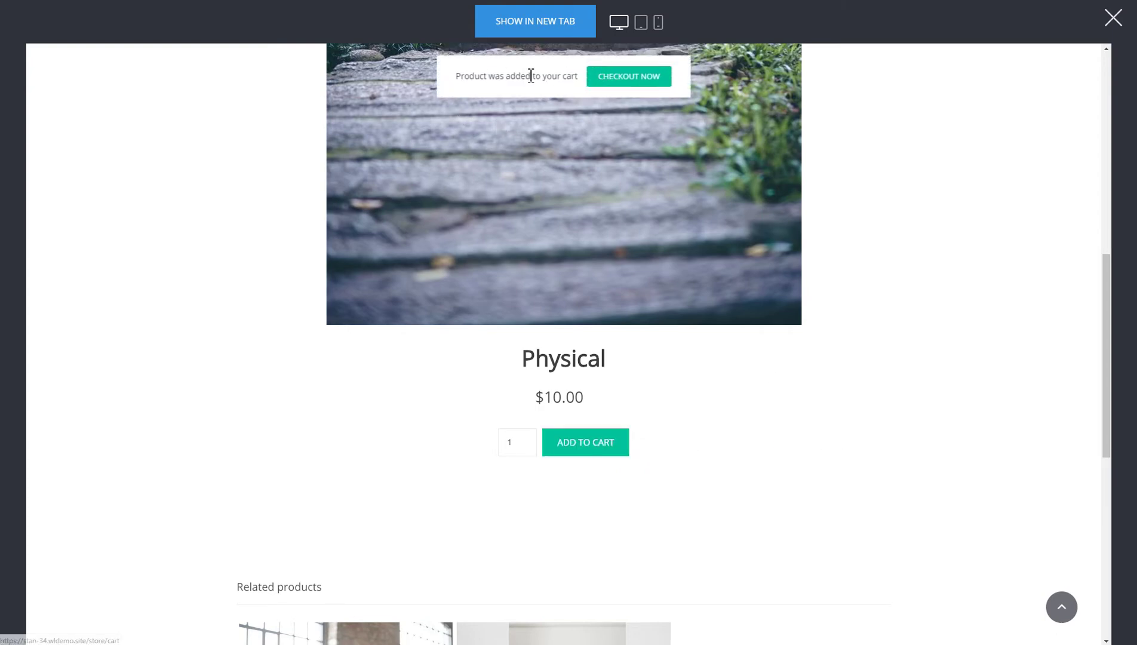
- Review the shopping cart from the header cart icon, proceed to the checkout form, and exit the preview
scroll(840, 436, up, 10)
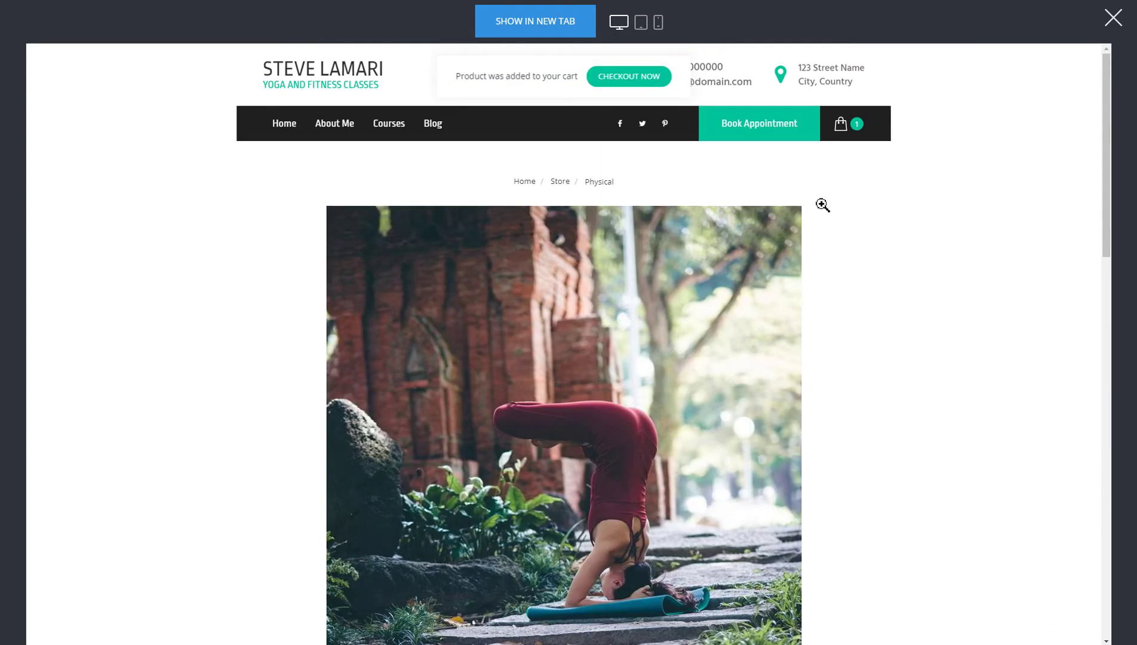
click(849, 126)
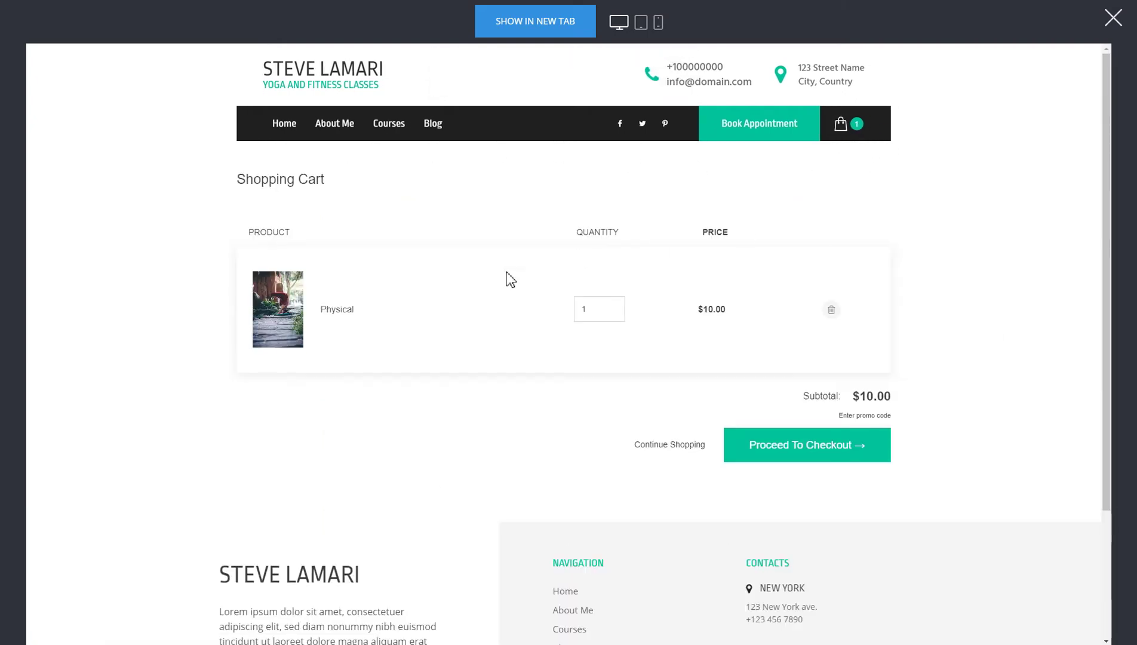
click(829, 452)
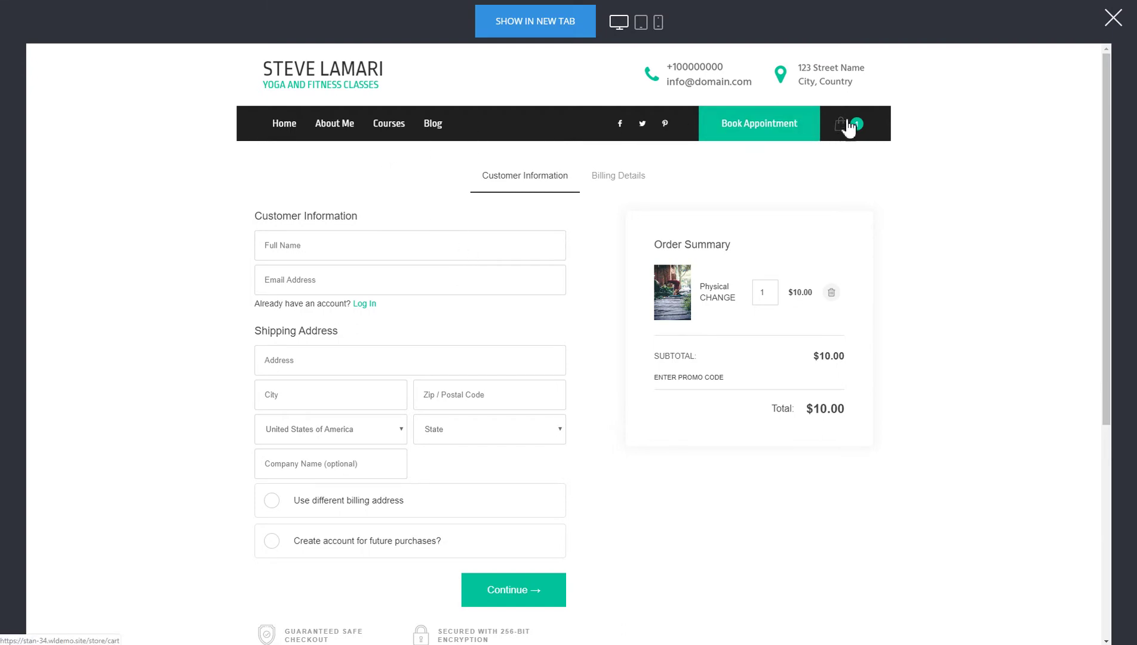
click(1111, 18)
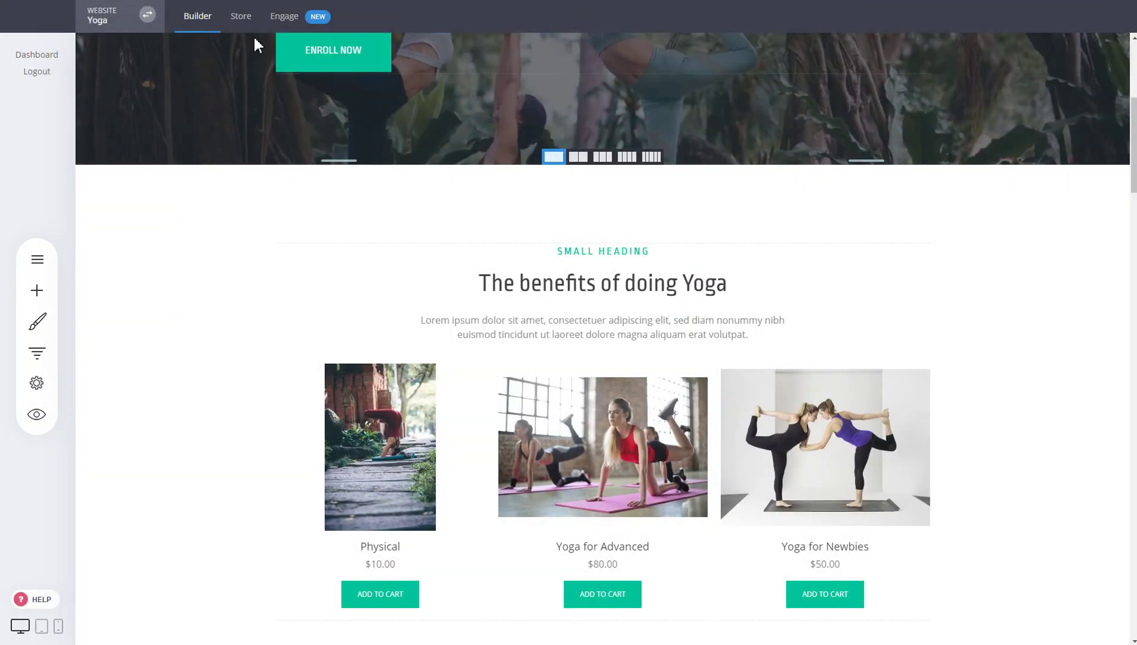
- Link the BUY NOW button in the block below the benefits to the store product "Yoga for Advanced"
mouse_move(489, 107)
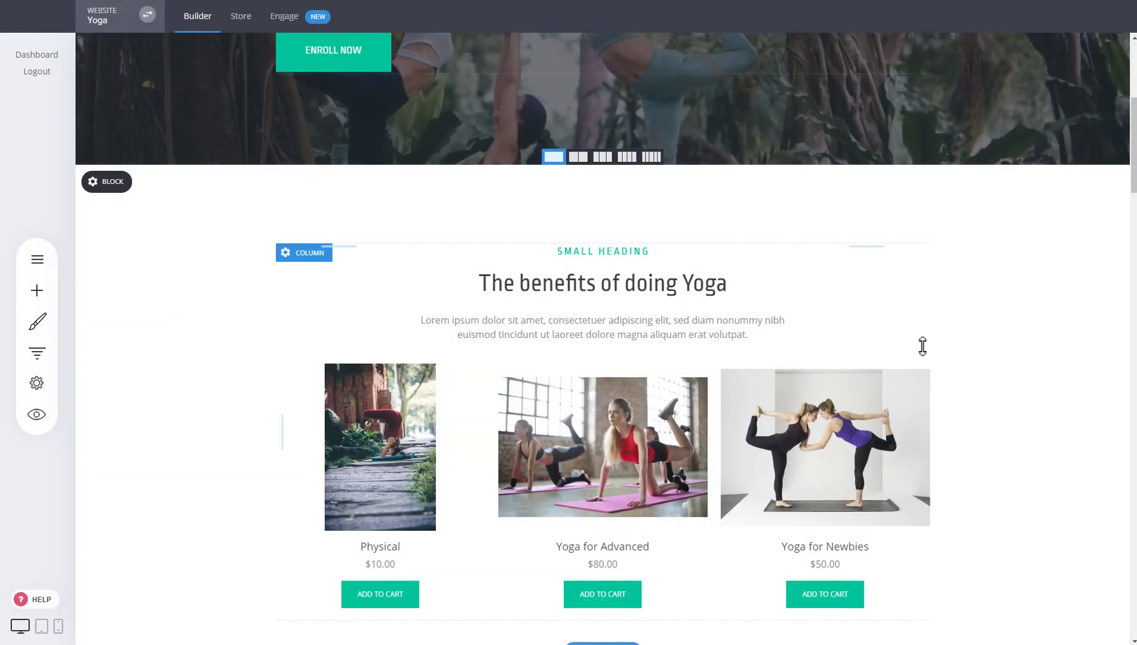
scroll(947, 350, down, 2)
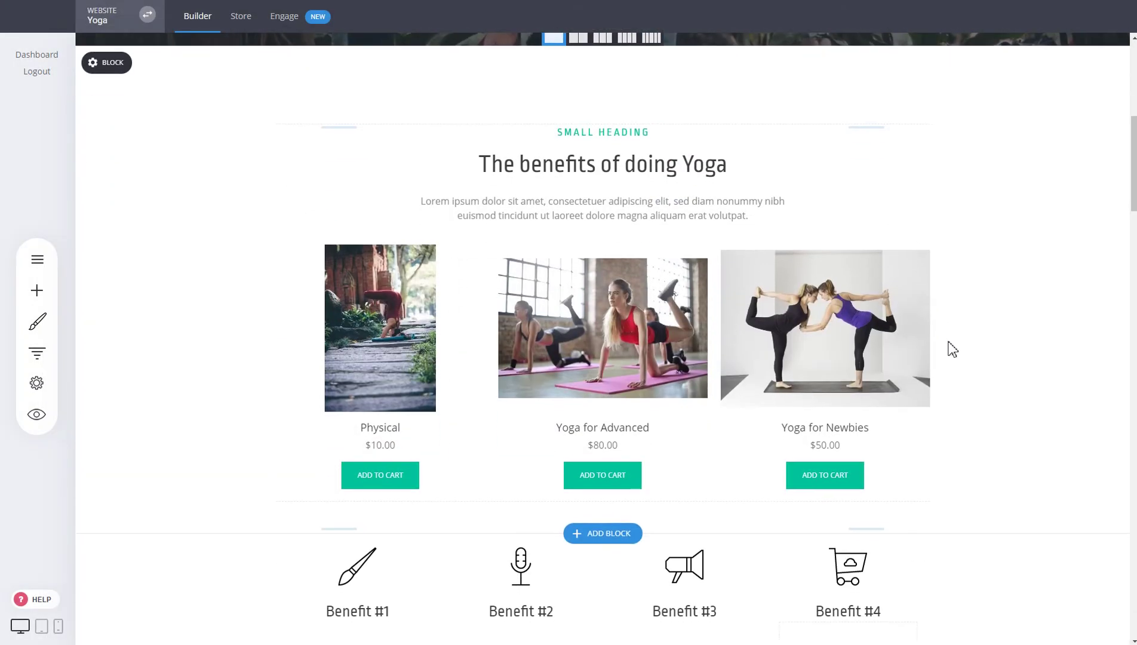
scroll(952, 349, down, 4)
scroll(949, 348, up, 5)
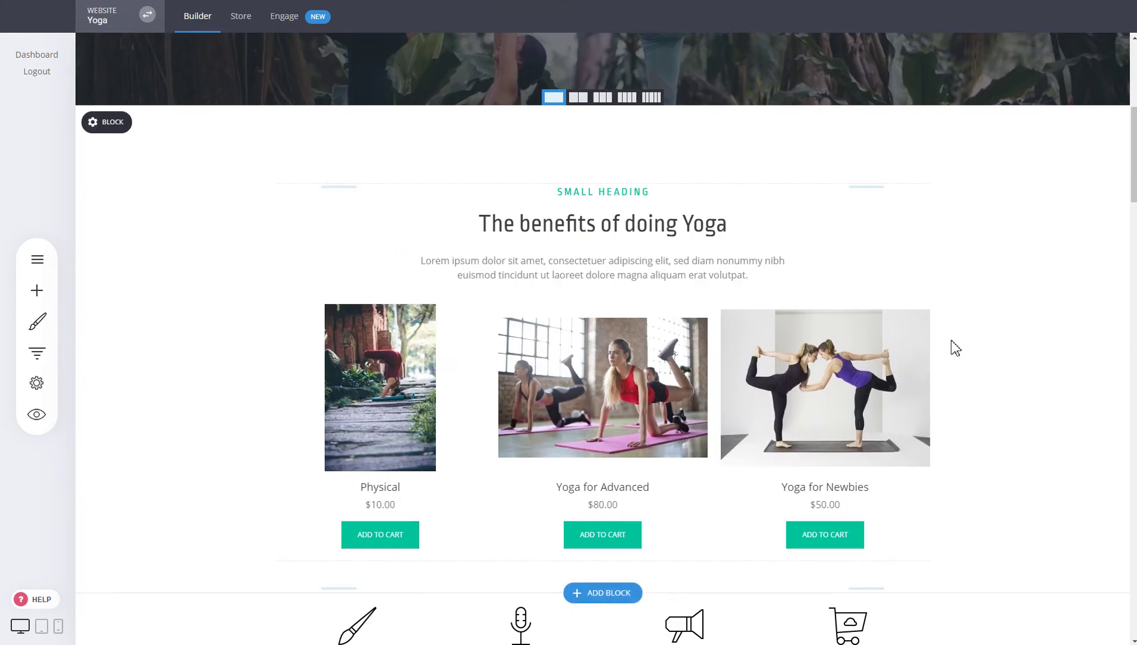
scroll(952, 341, down, 4)
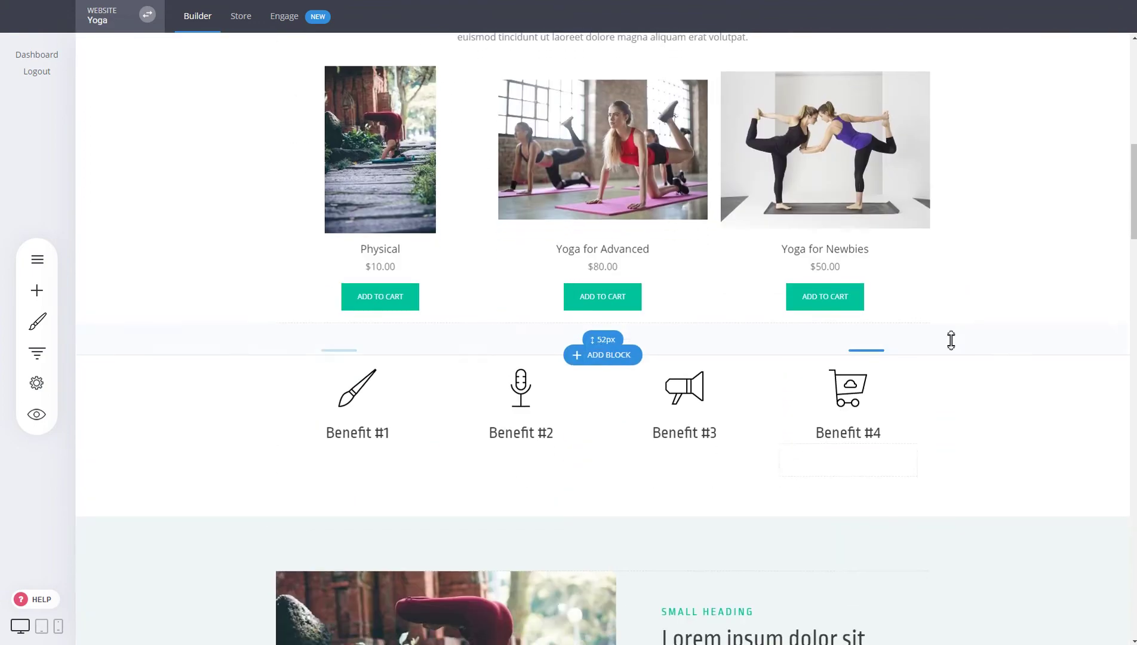
scroll(950, 338, down, 5)
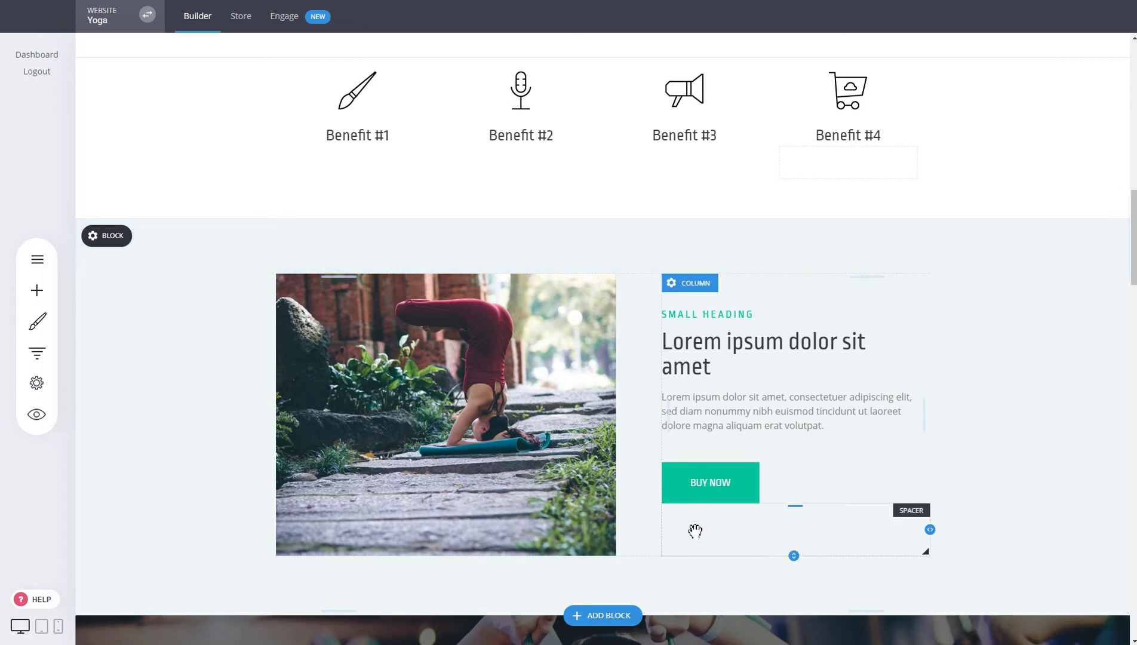
click(733, 487)
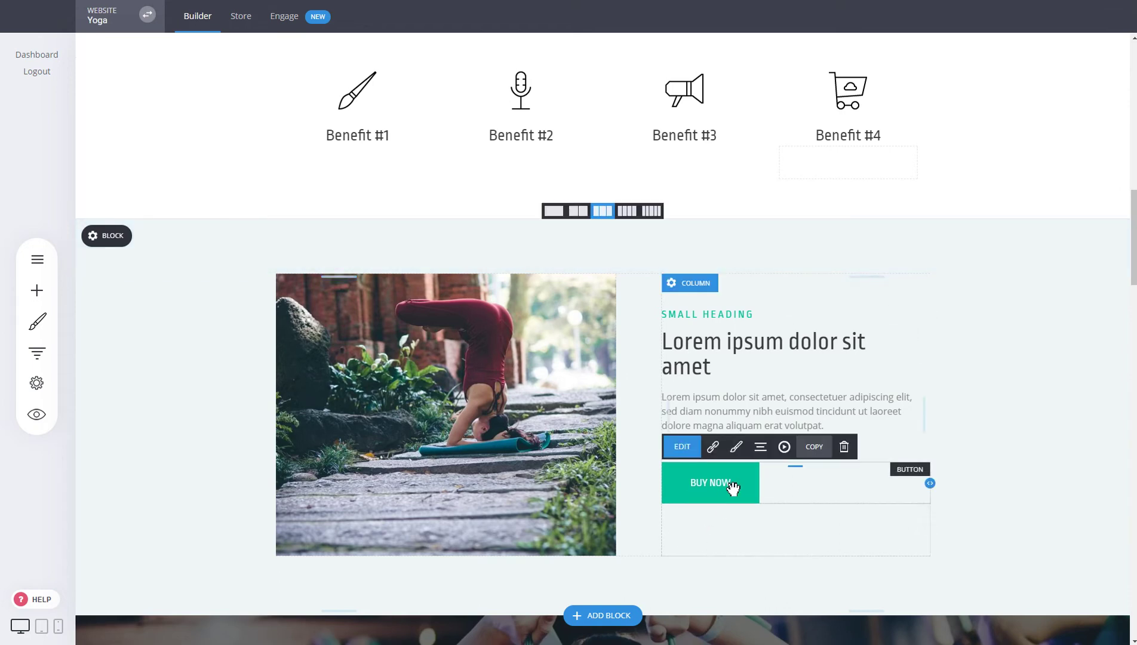
click(714, 452)
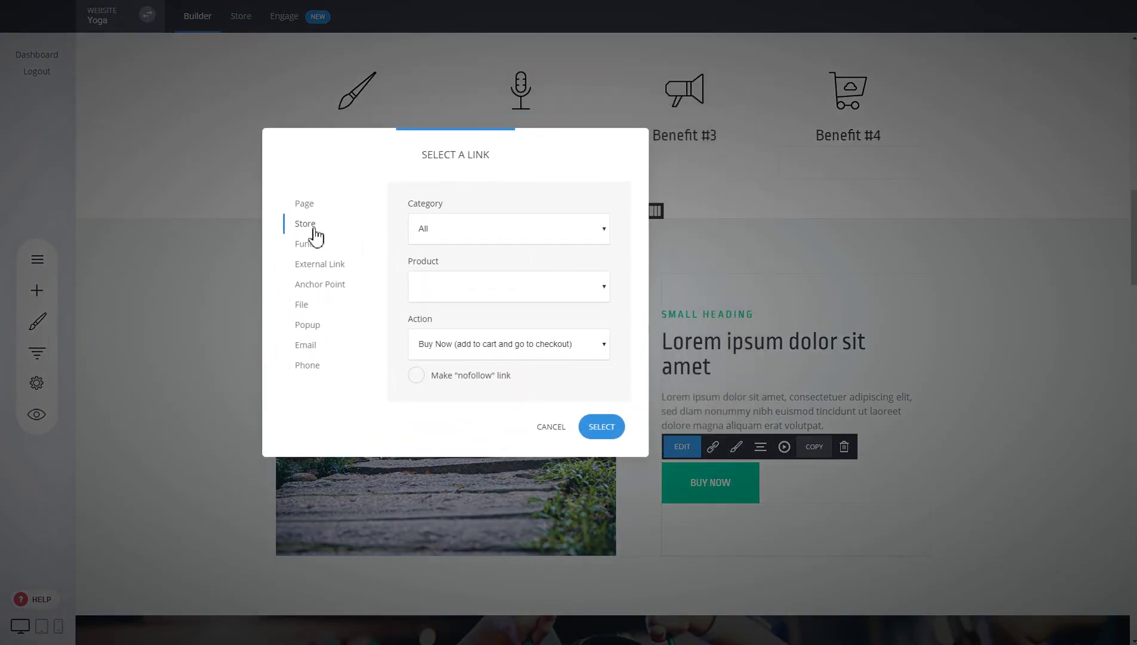
click(302, 206)
click(305, 226)
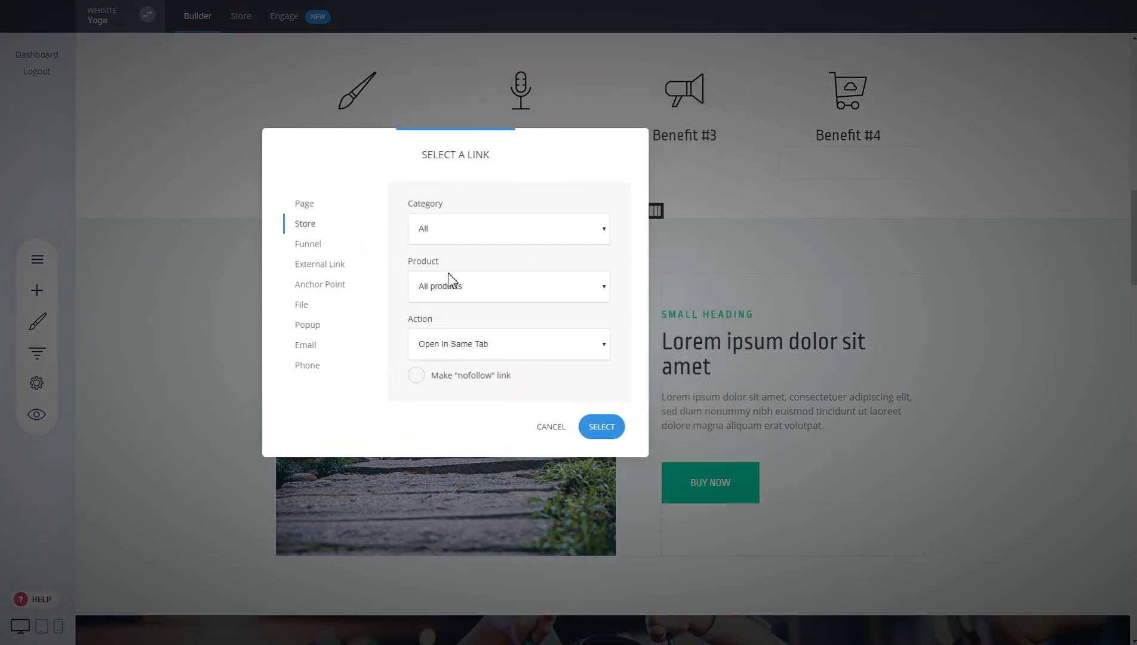
click(471, 292)
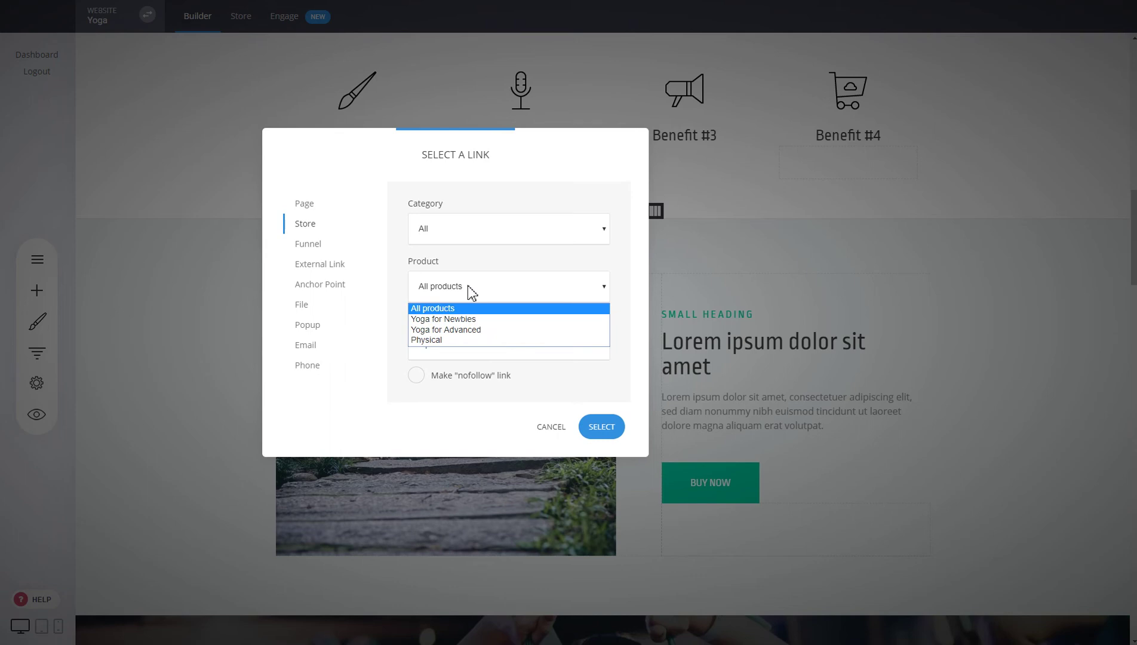
click(452, 330)
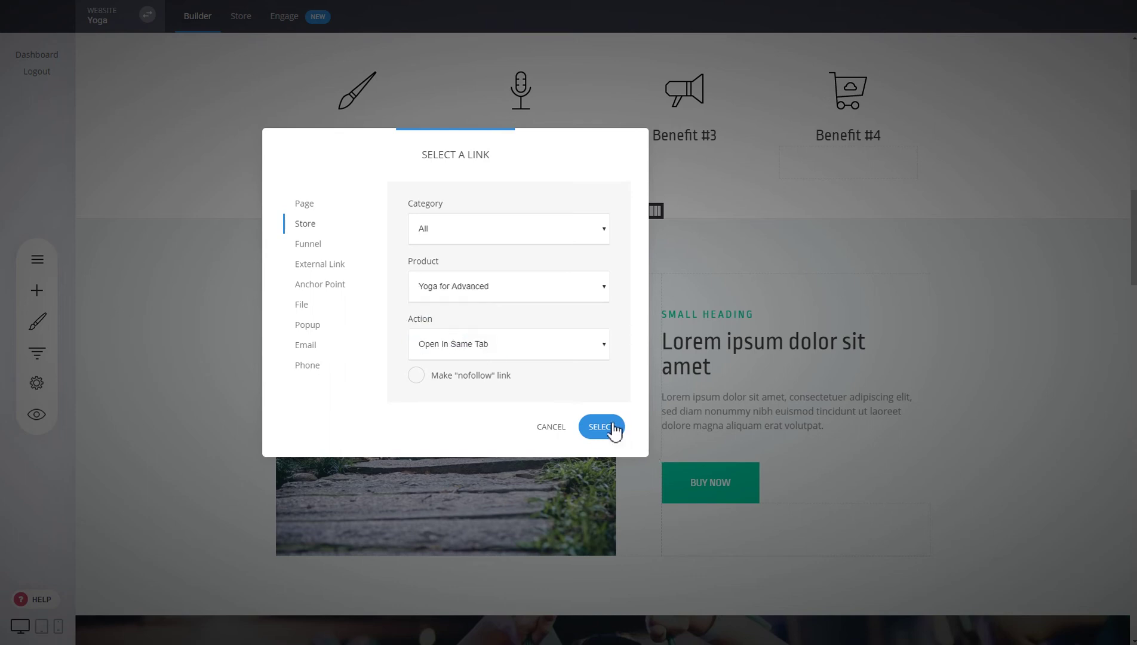
- Set the button link's action to "Buy Now (add to cart and go to checkout)" and save the page changes
click(517, 355)
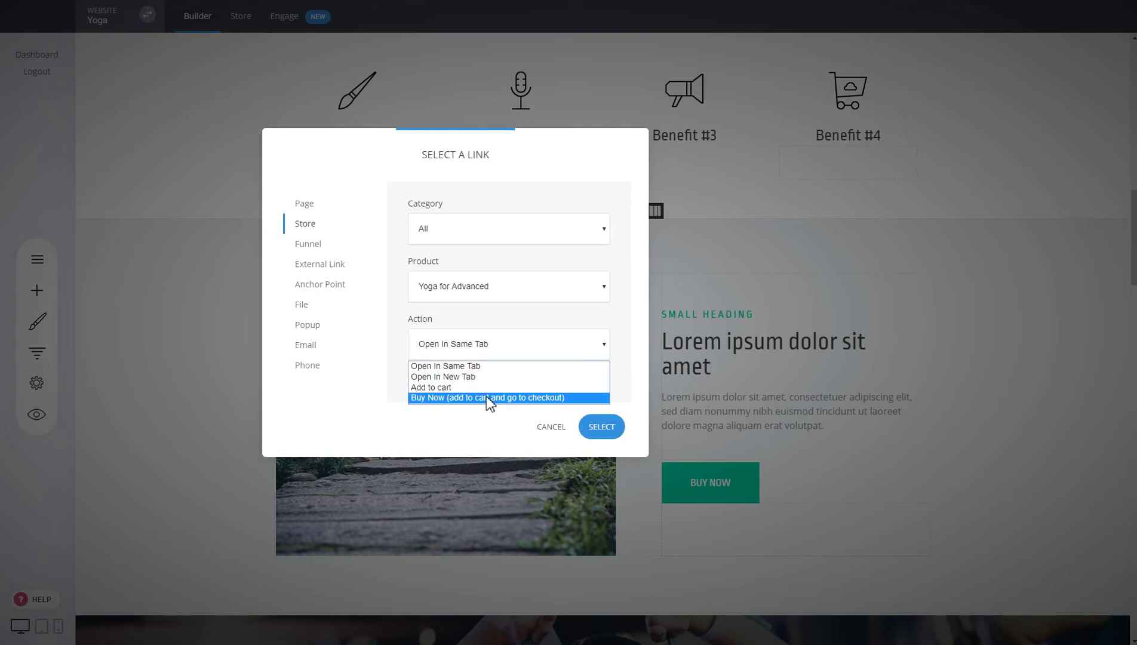
click(466, 398)
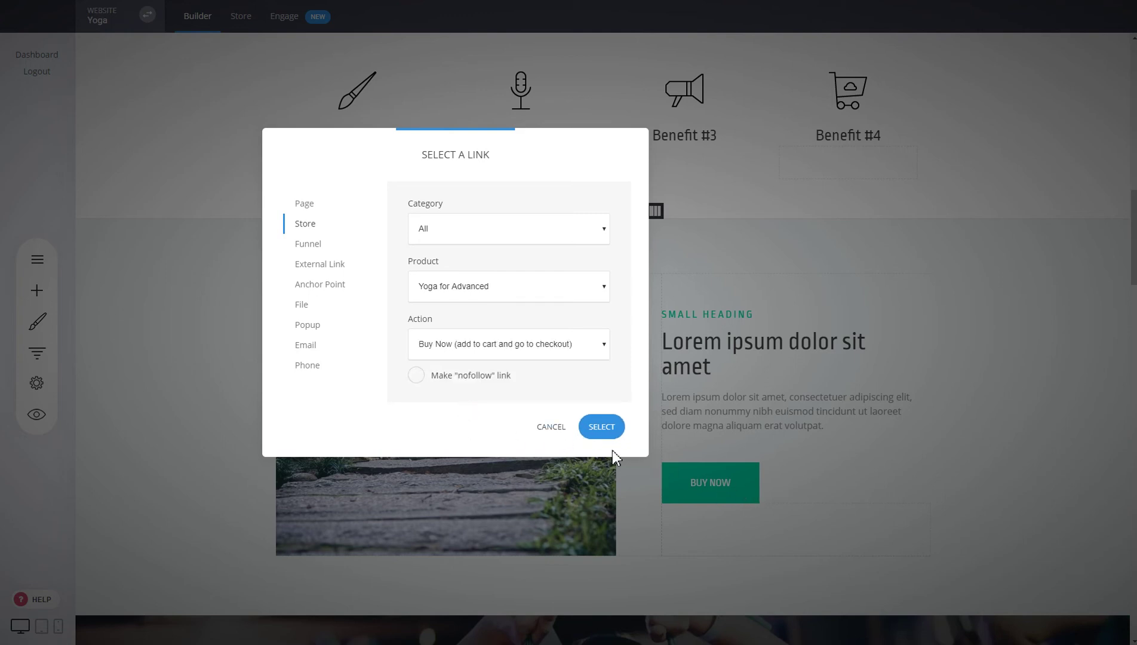
click(599, 428)
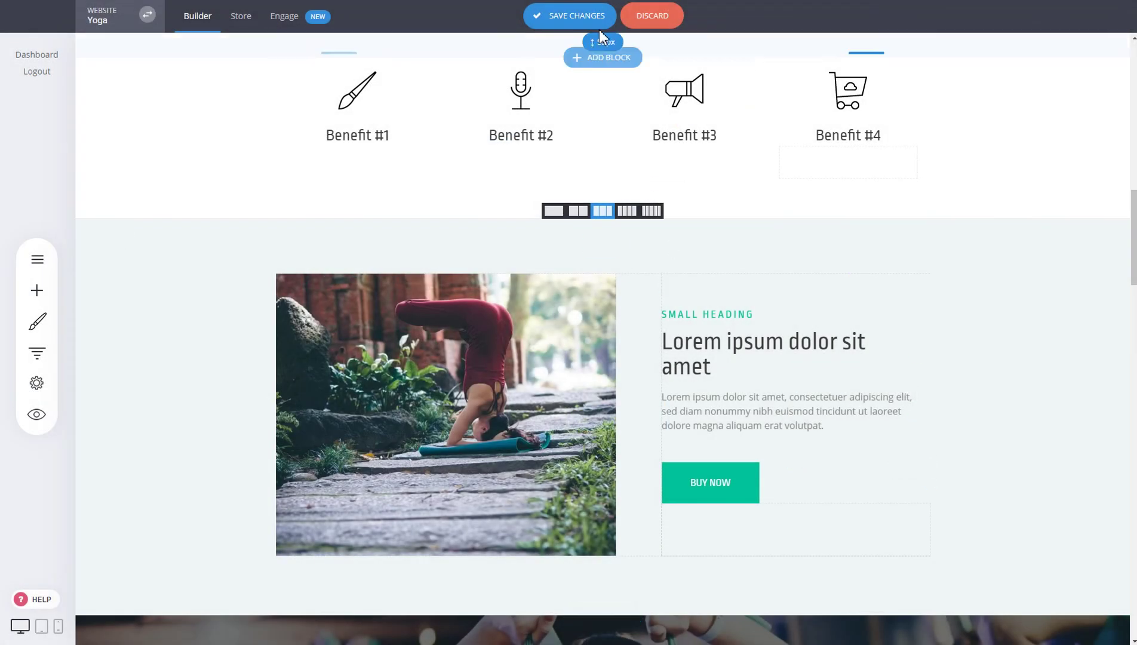
click(596, 25)
- Test the BUY NOW button in the site preview, remove the Physical product from the order summary, and exit the preview
click(37, 413)
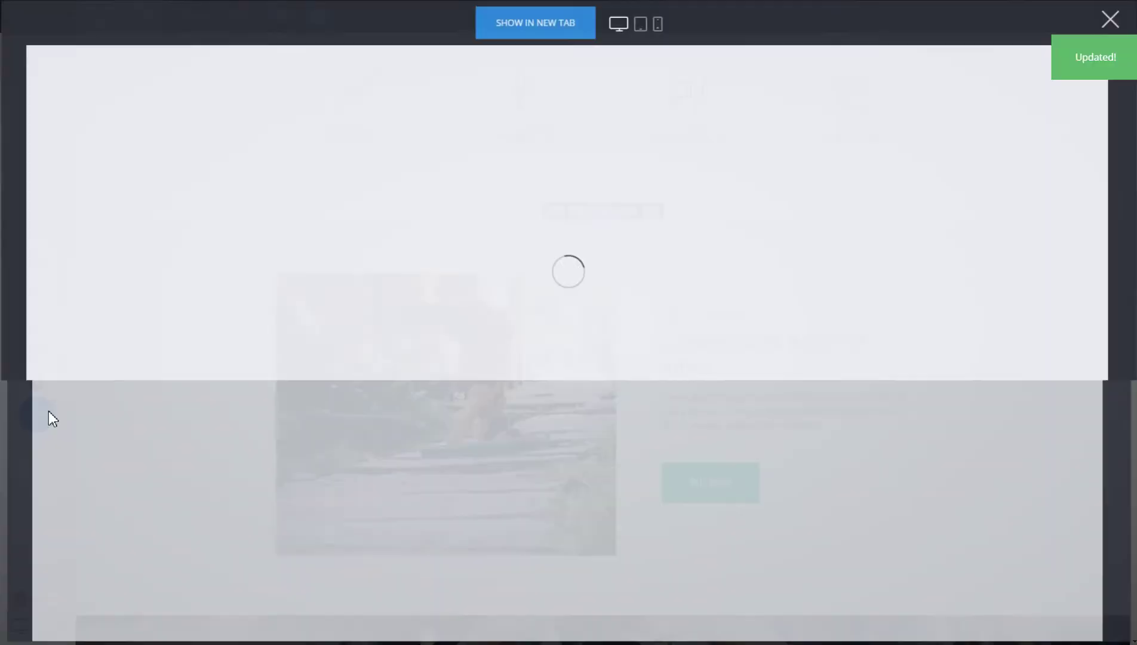
scroll(763, 364, down, 15)
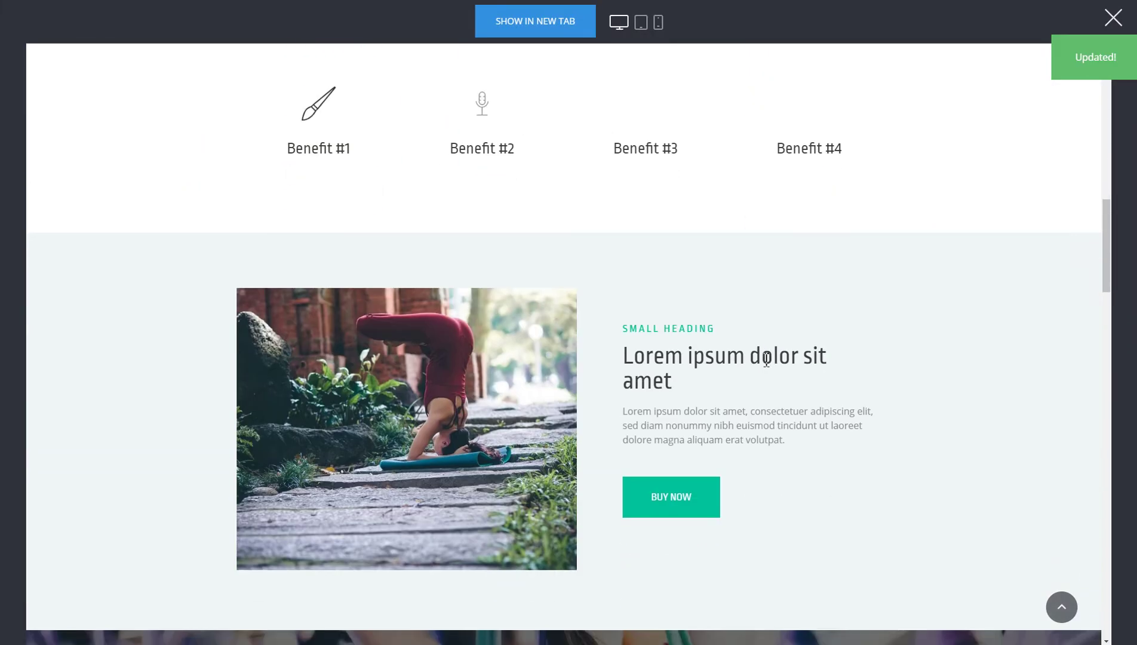
scroll(867, 364, up, 4)
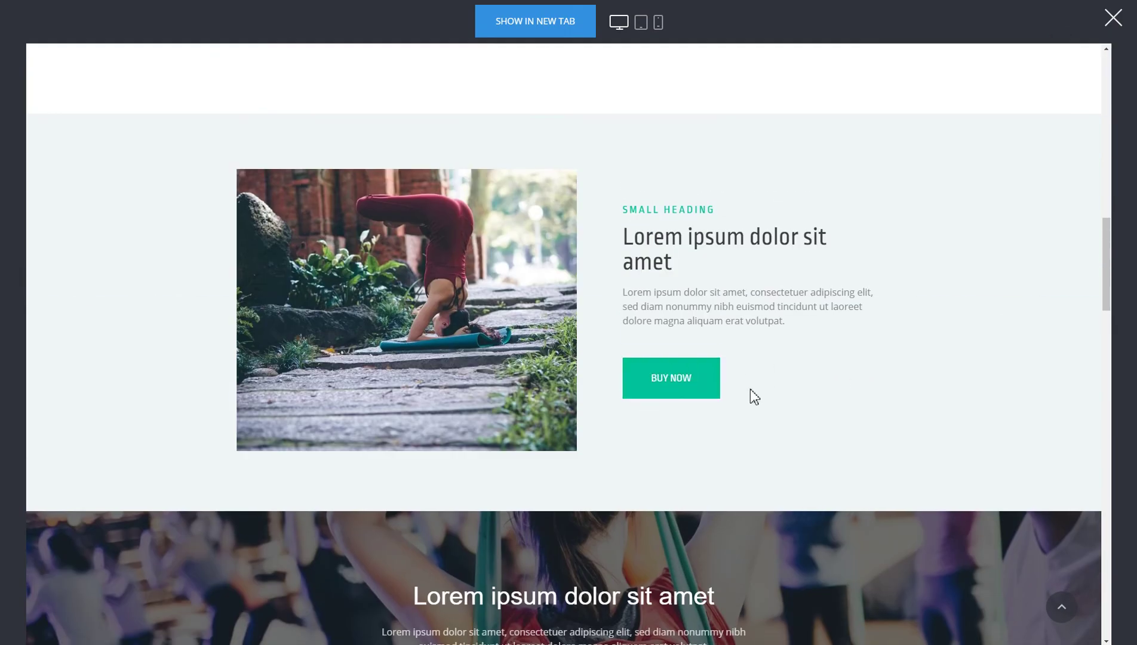
click(714, 391)
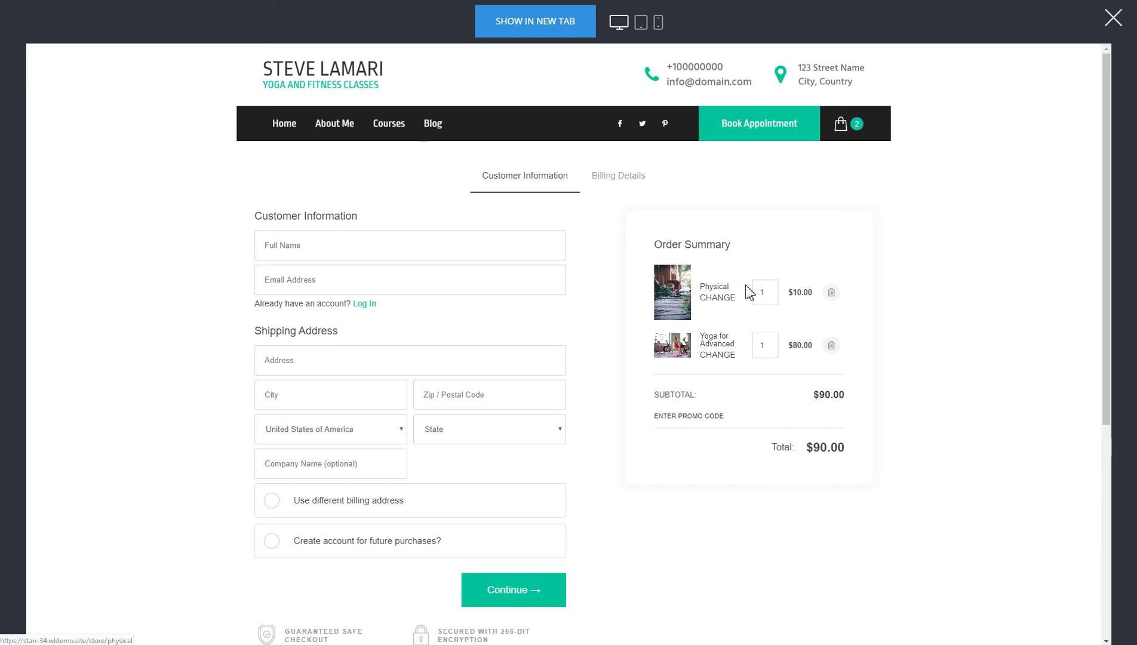
click(831, 292)
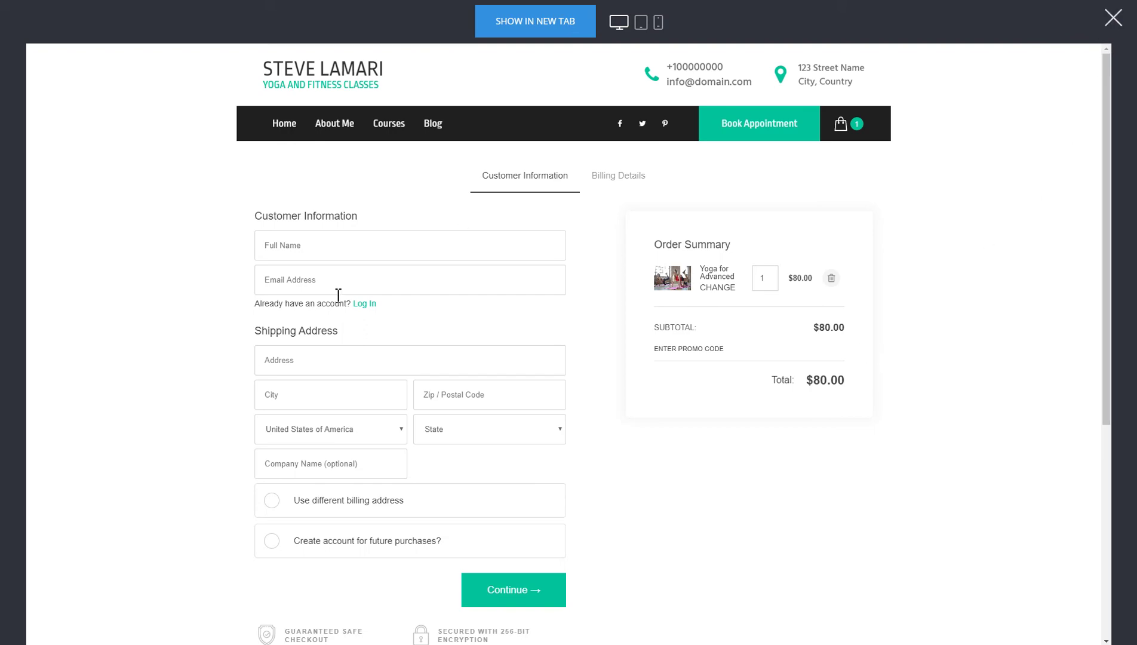
click(1113, 18)
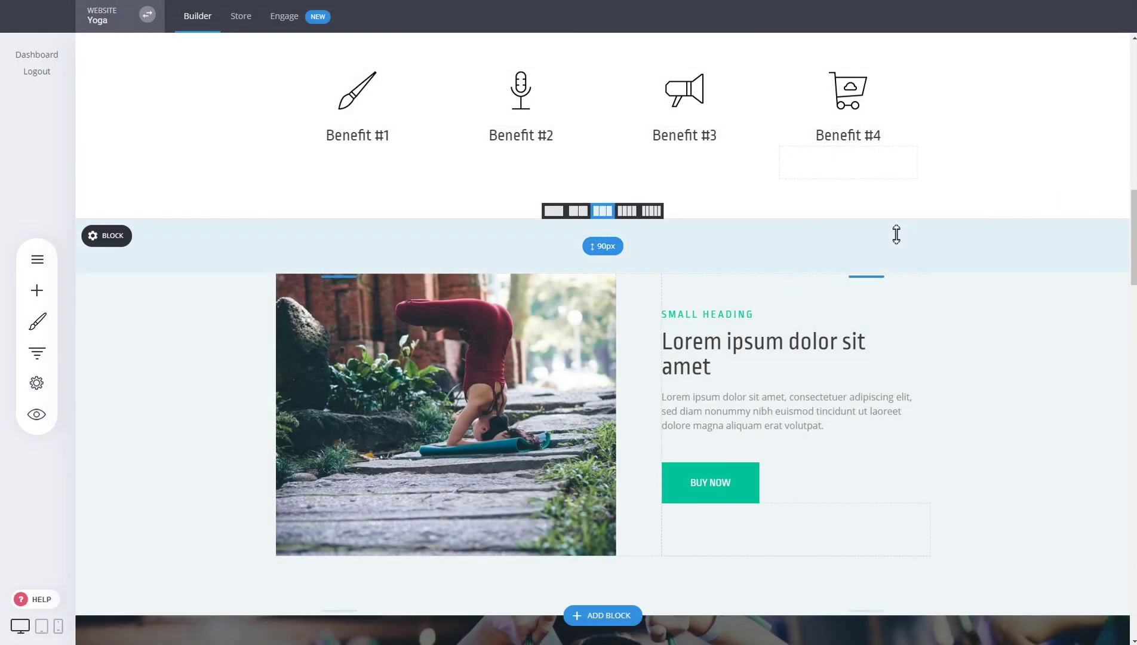
- Add a Store item to the header navigation menu, linked to all store products with "Open In Same Tab", and save the page
scroll(907, 251, up, 10)
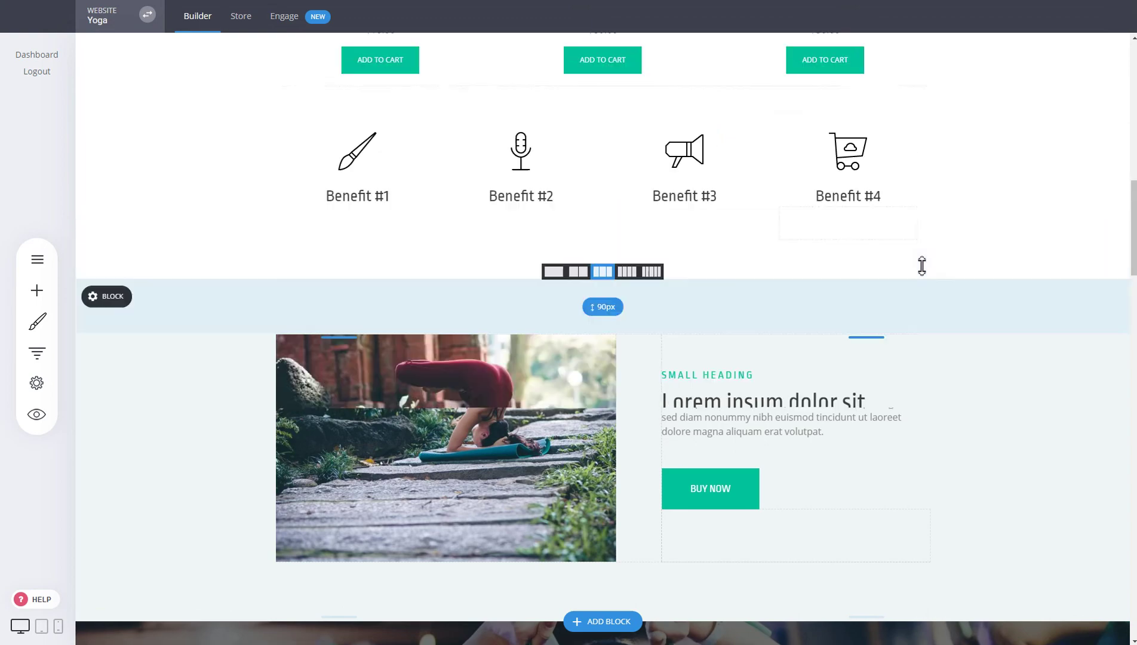
scroll(928, 259, up, 1)
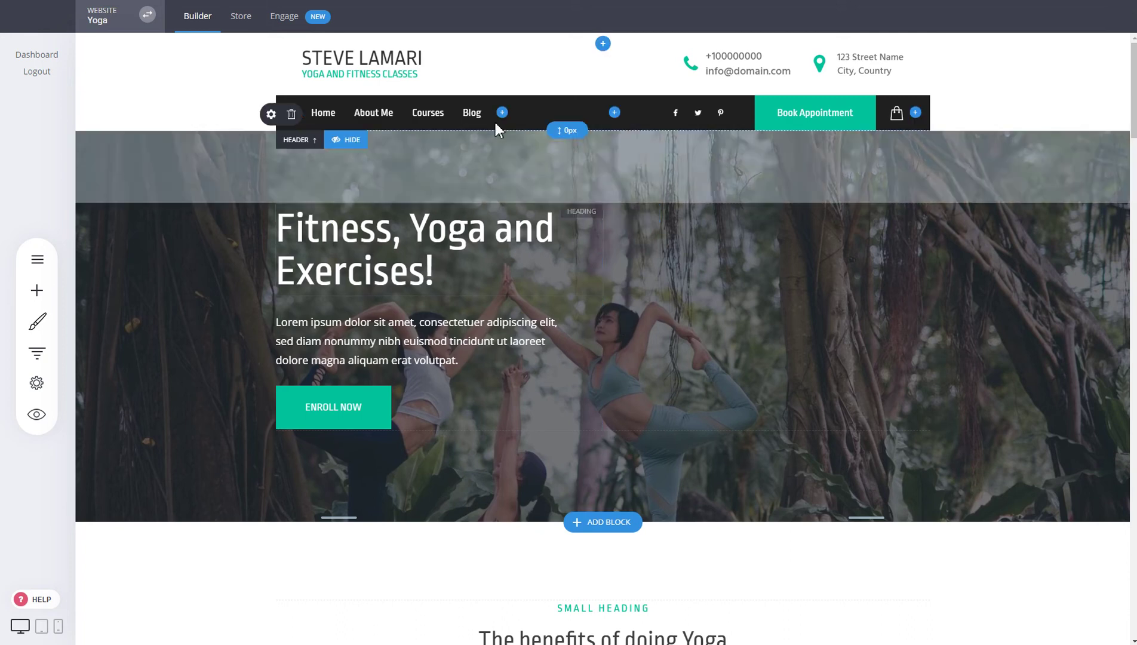
mouse_move(459, 133)
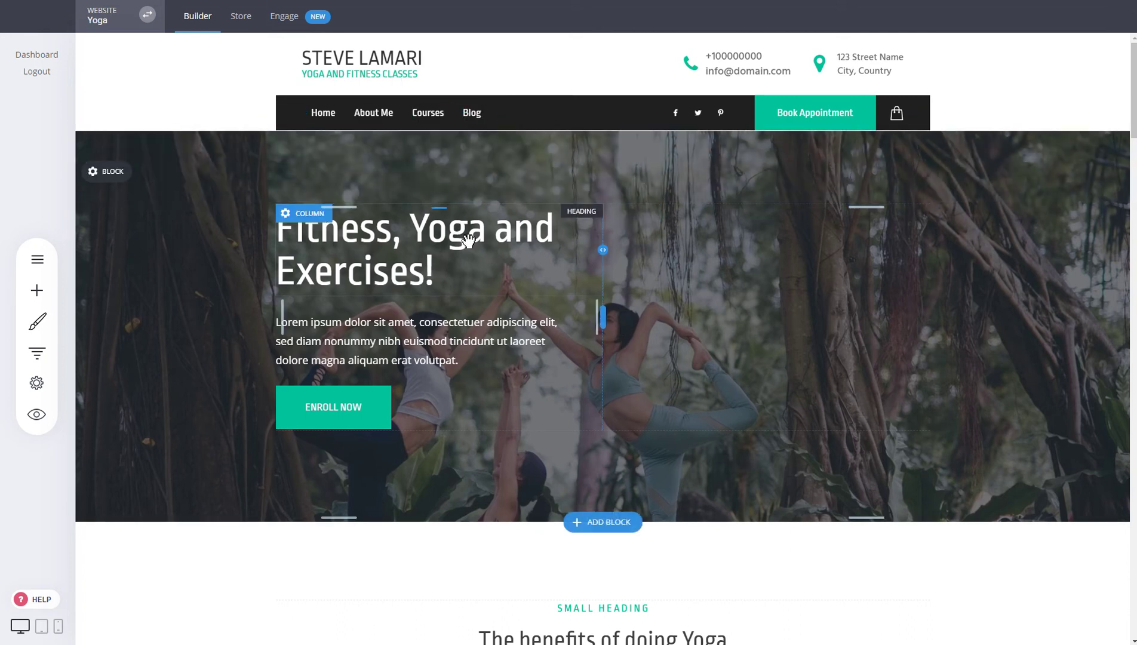
mouse_move(672, 112)
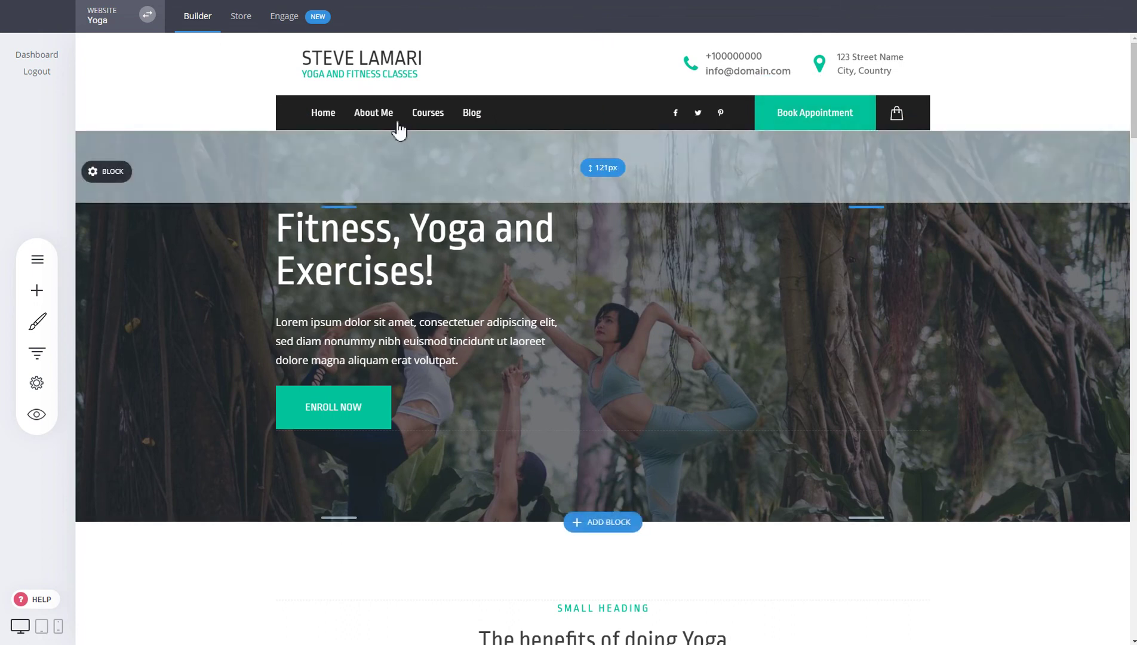
mouse_move(336, 111)
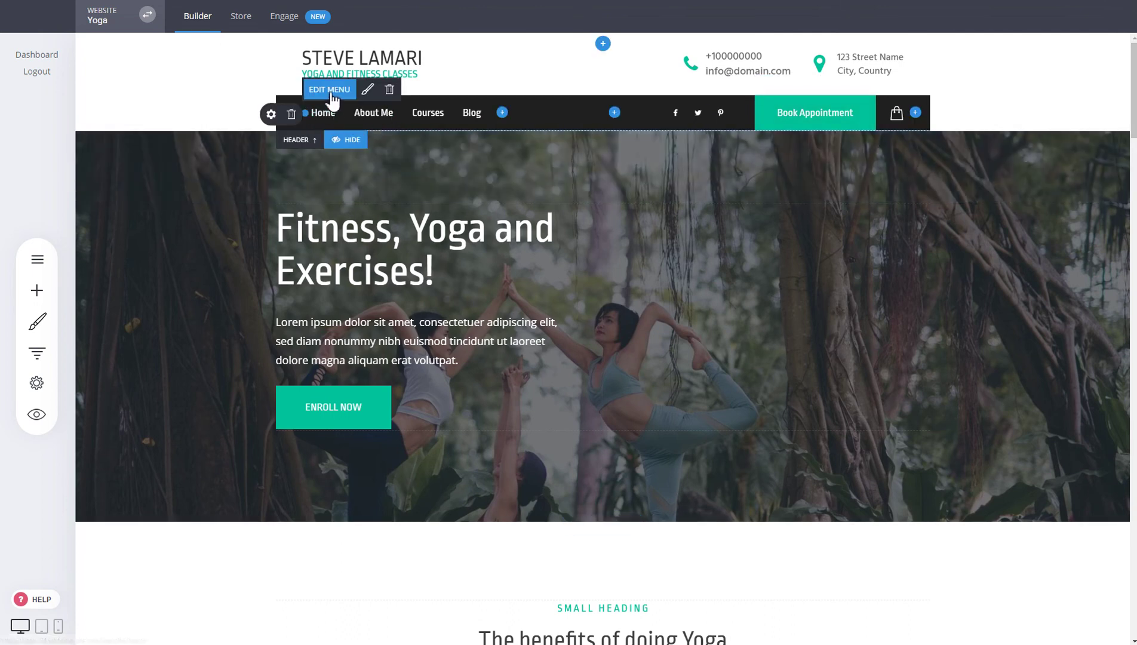
click(330, 91)
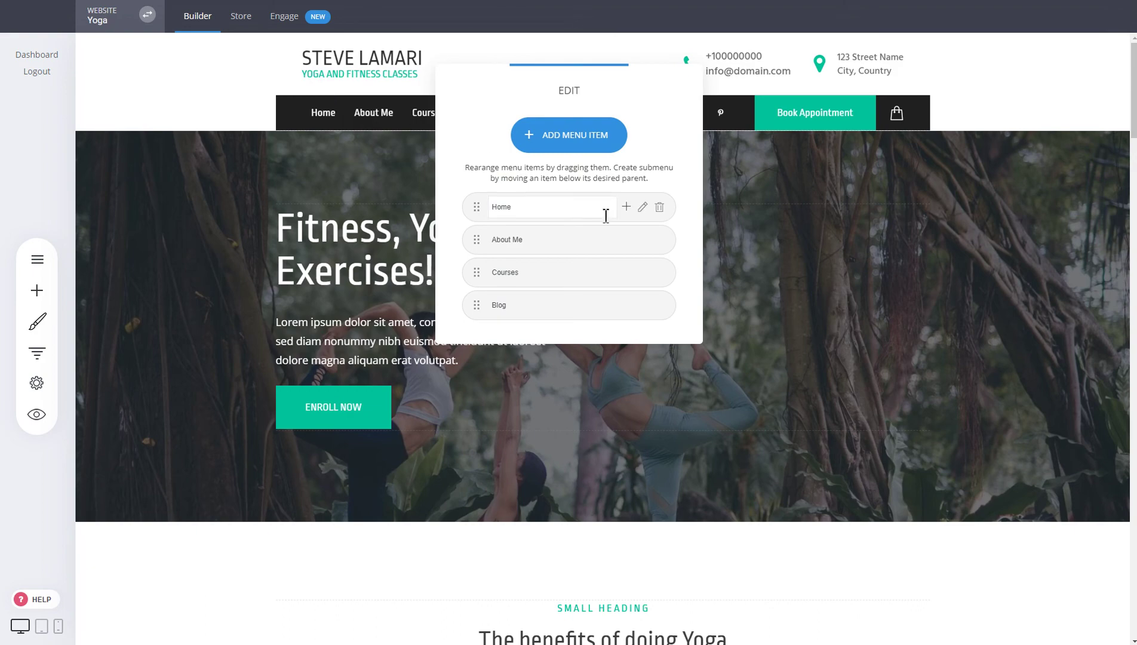
click(564, 149)
click(429, 161)
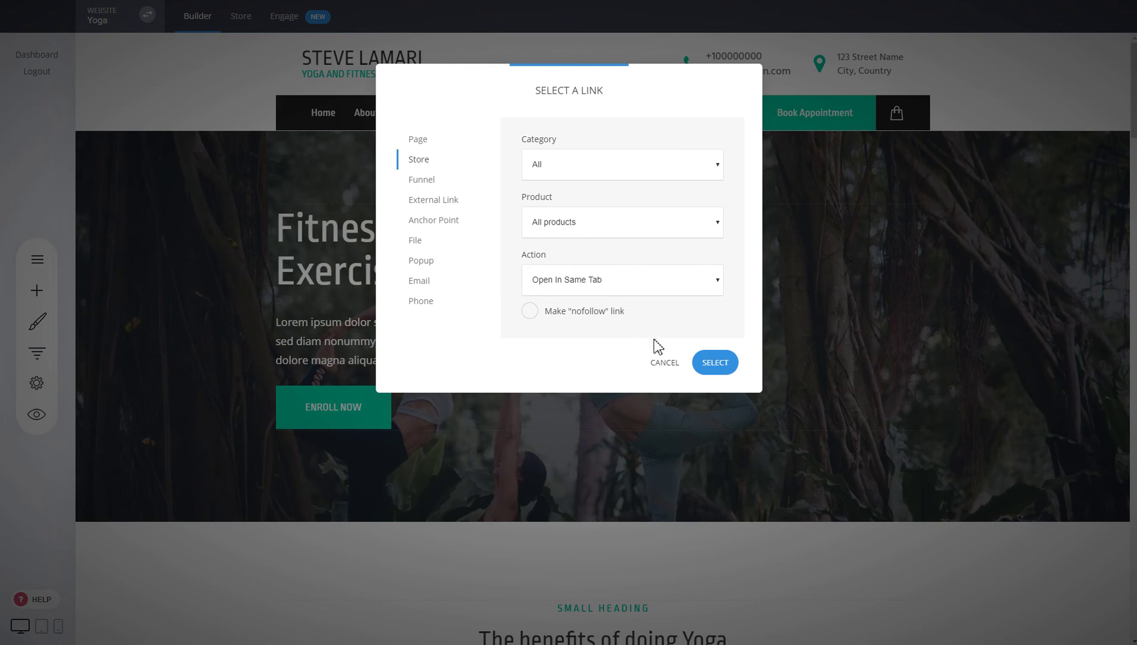
click(723, 368)
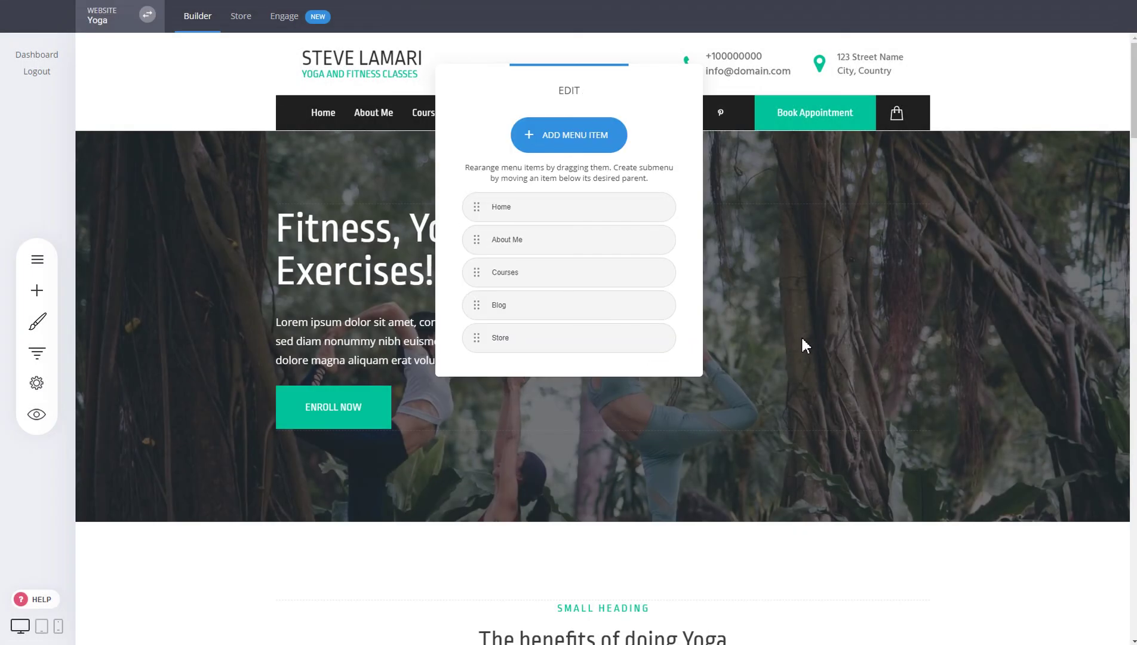
click(803, 333)
click(555, 15)
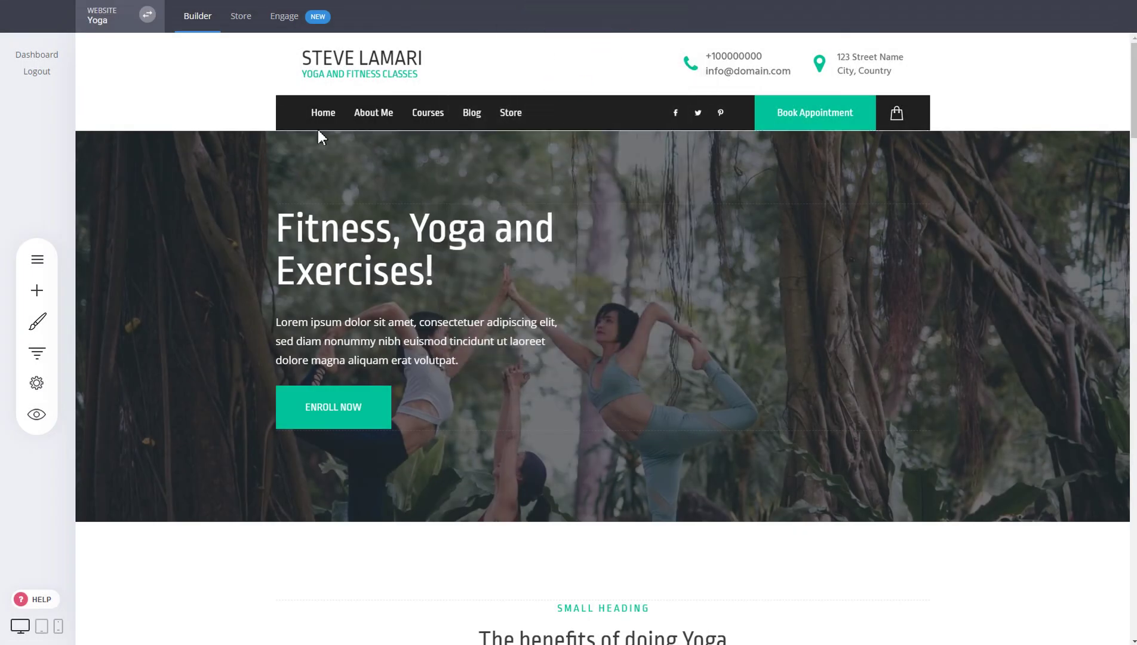
- Preview the site, follow the new Store menu link, look through the product listing, and exit the preview
click(37, 414)
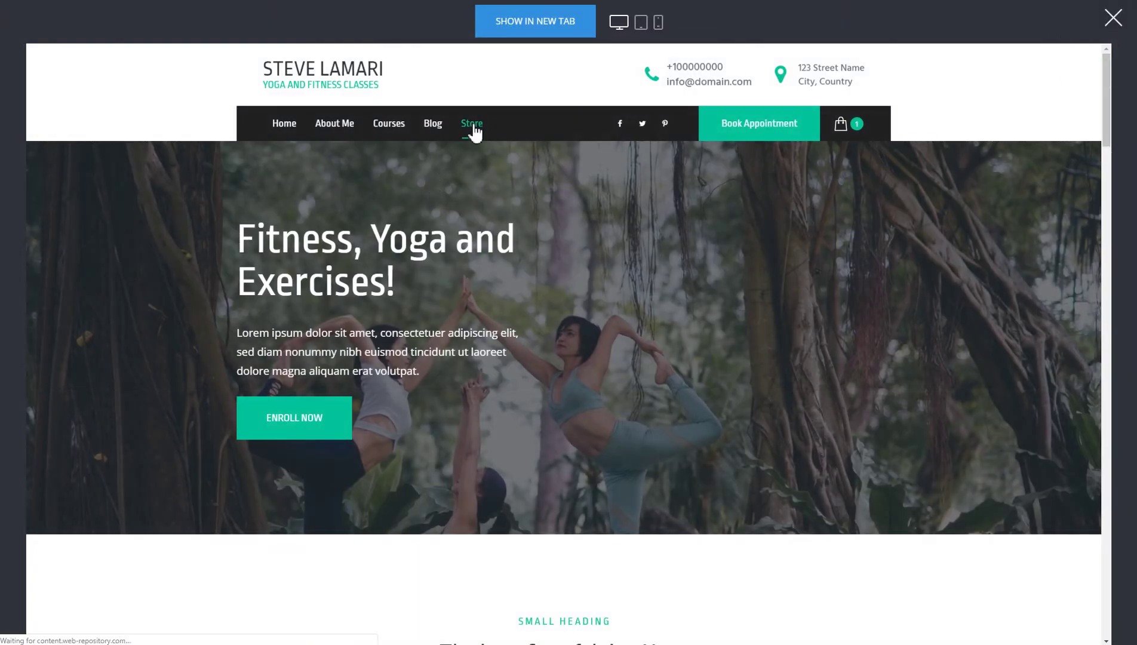
click(473, 126)
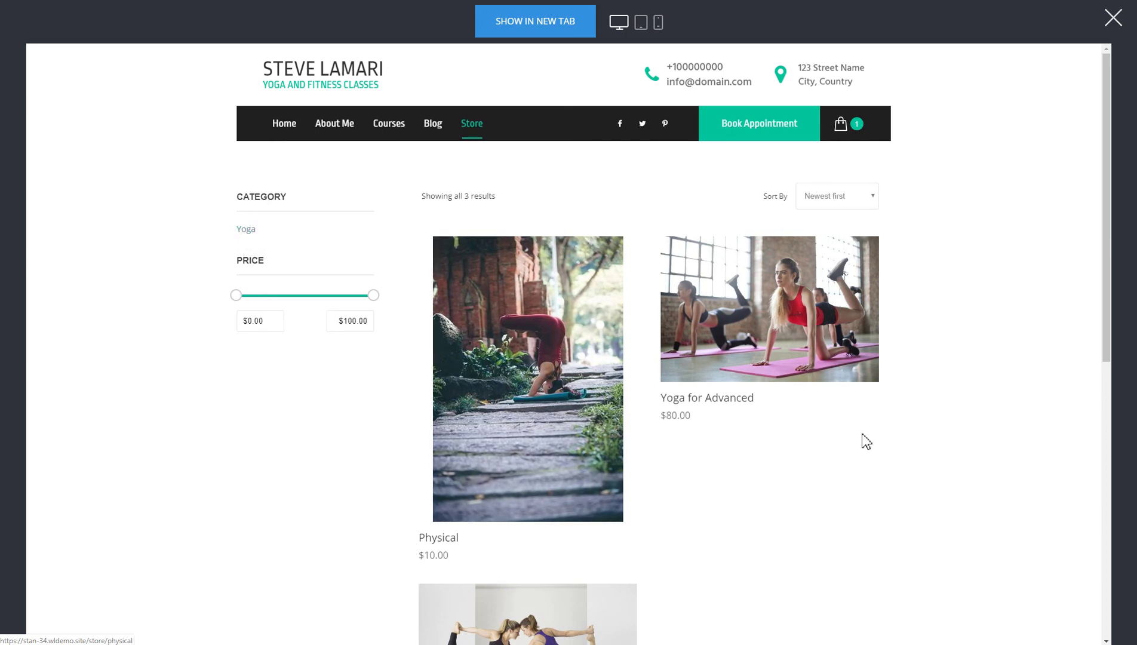
scroll(697, 406, down, 4)
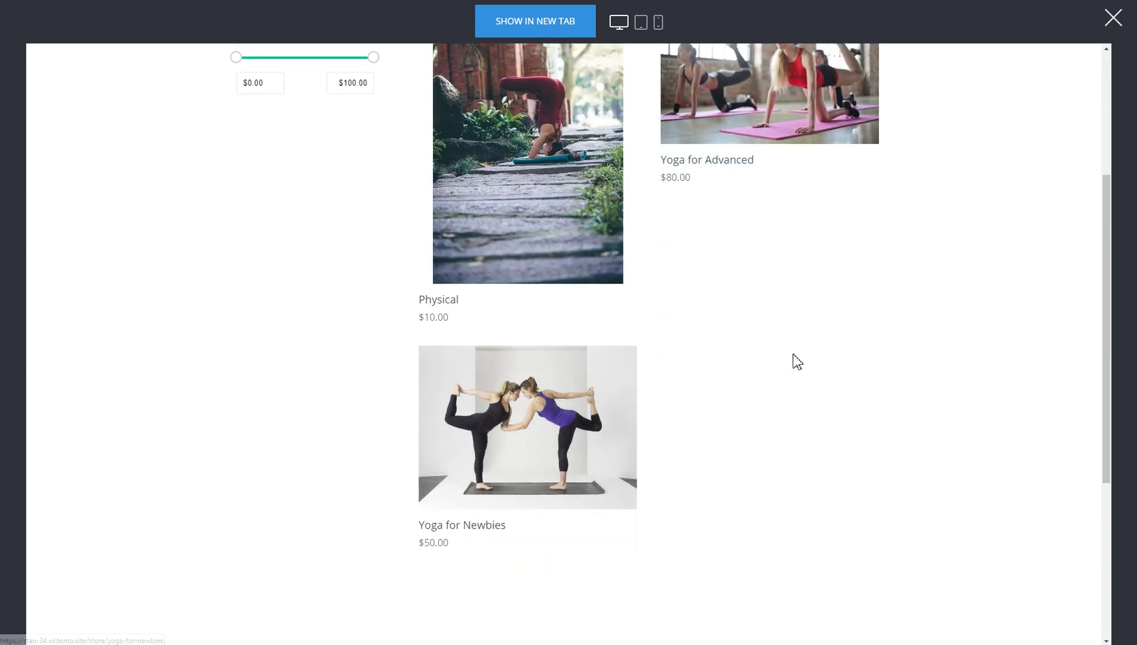
scroll(848, 310, up, 4)
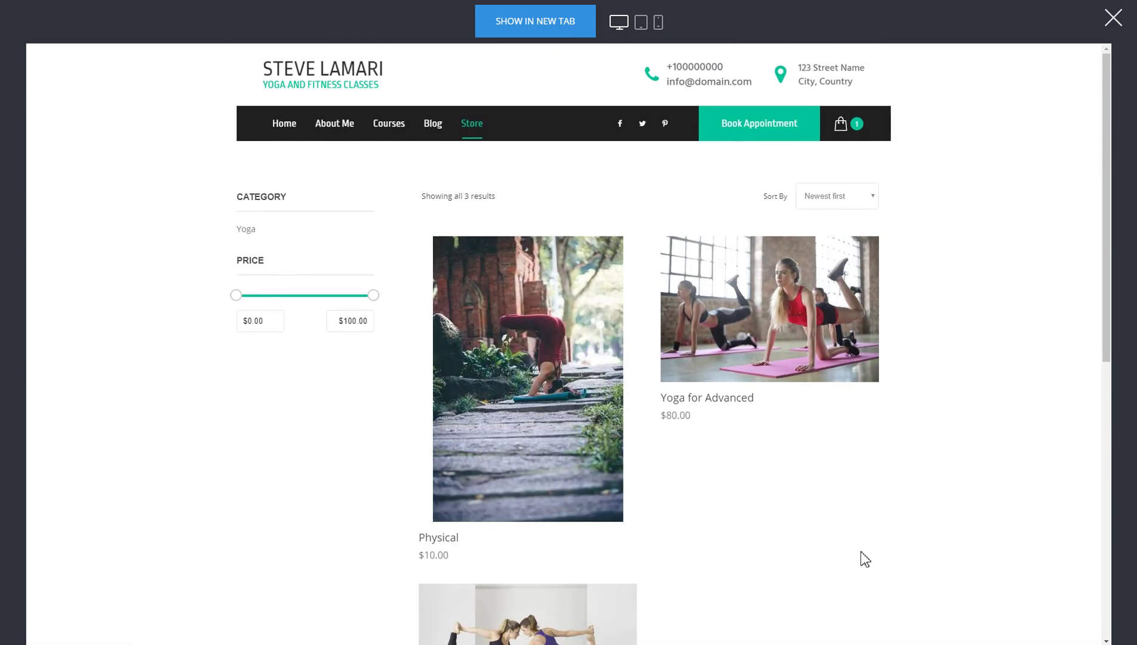
click(1113, 19)
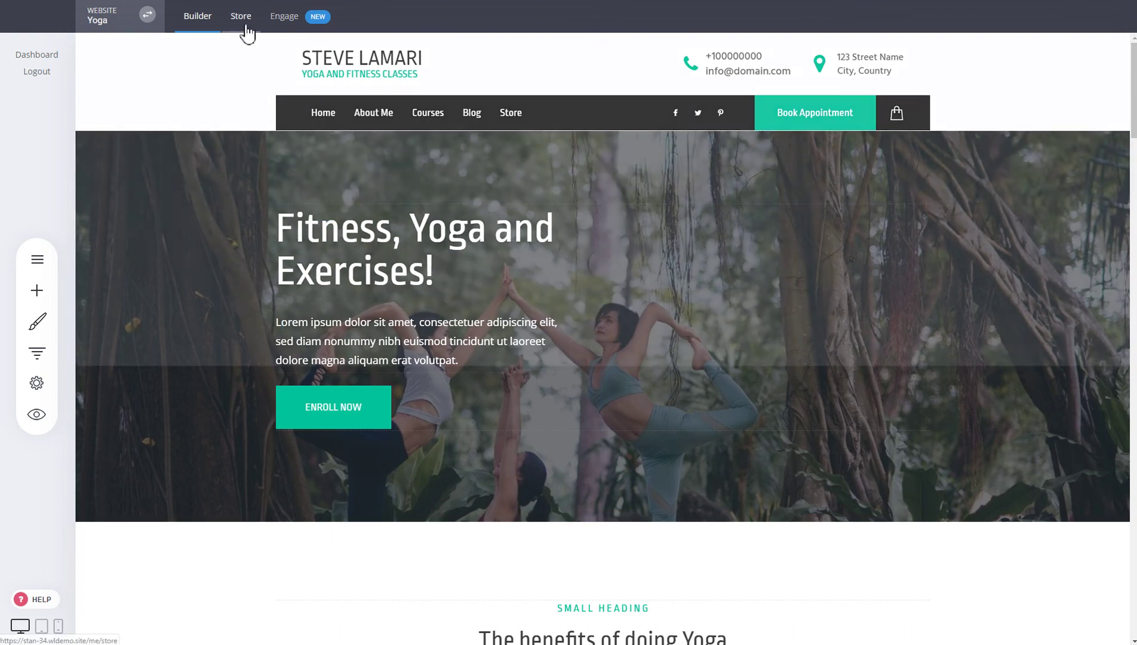
- Look over the online store dashboard and its product list, and return to the website builder
click(246, 27)
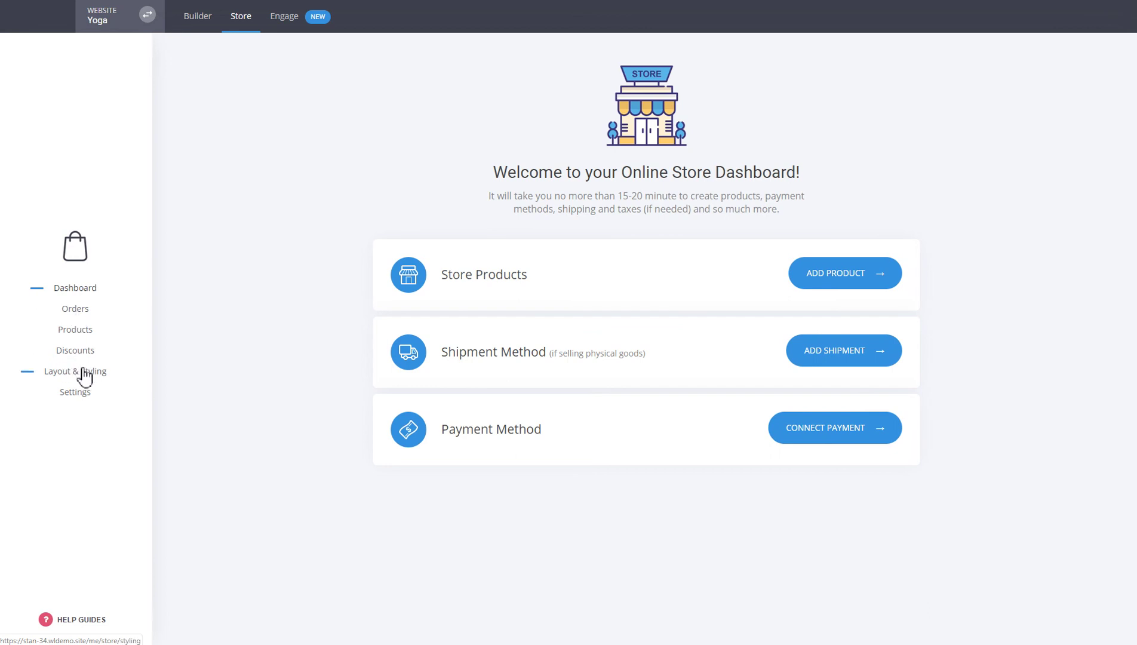
click(73, 334)
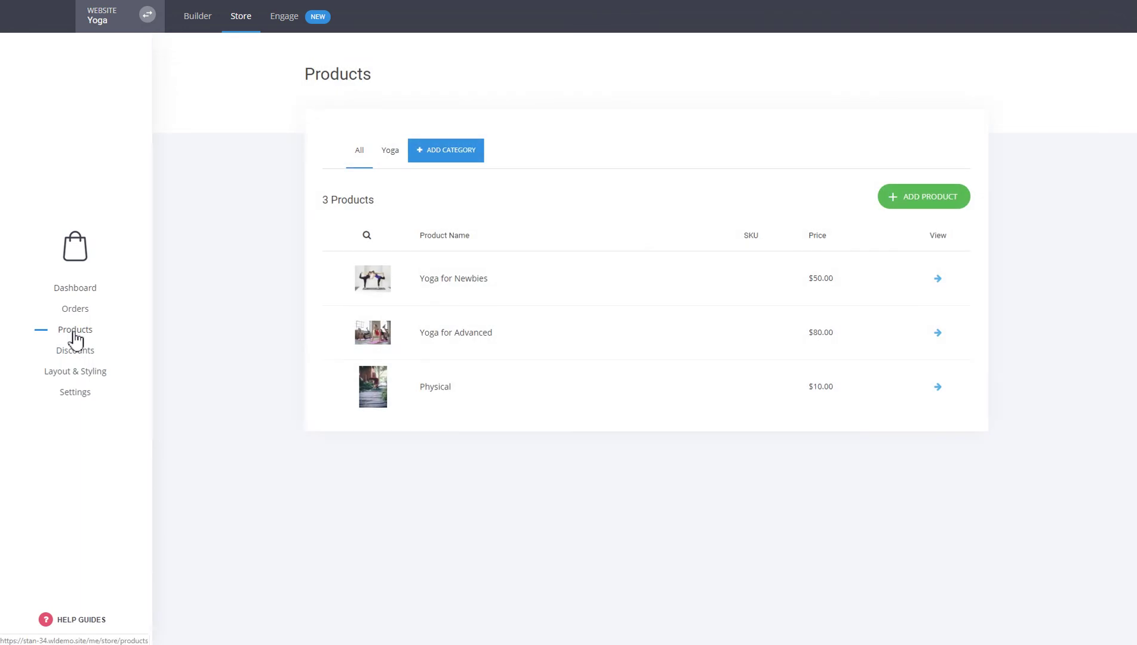
click(236, 21)
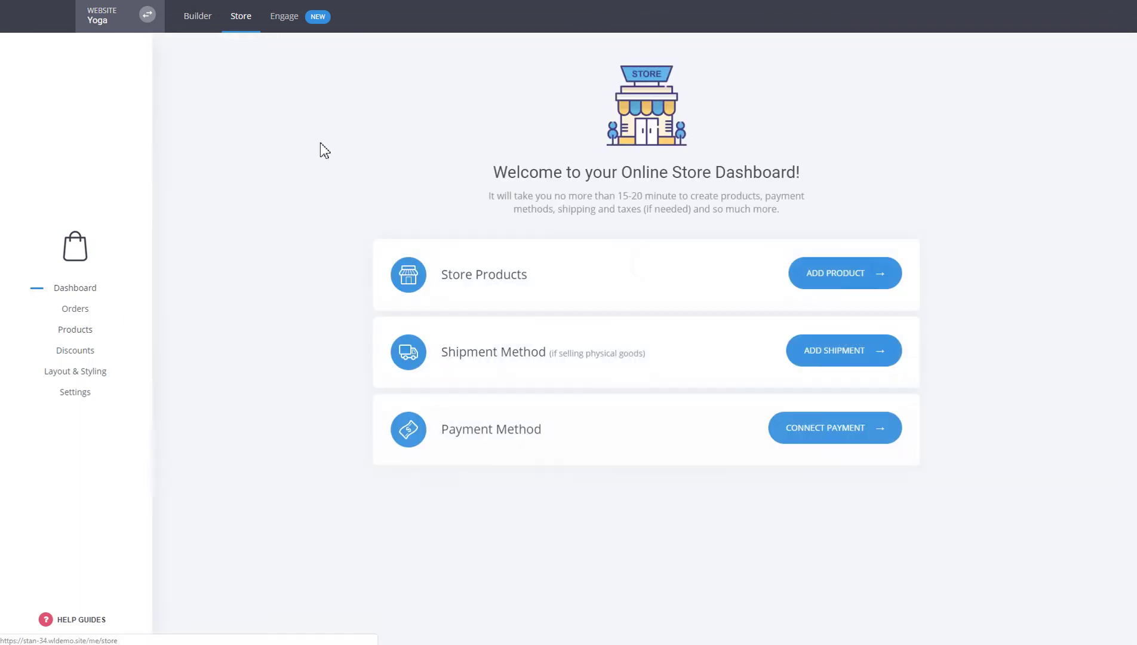
click(208, 24)
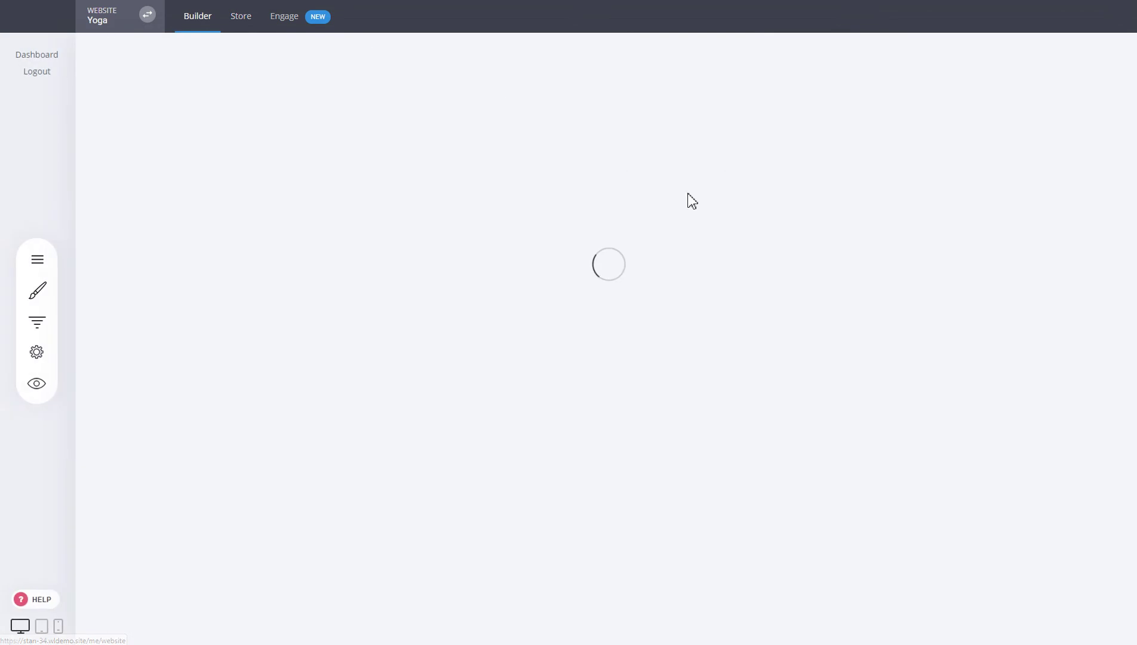